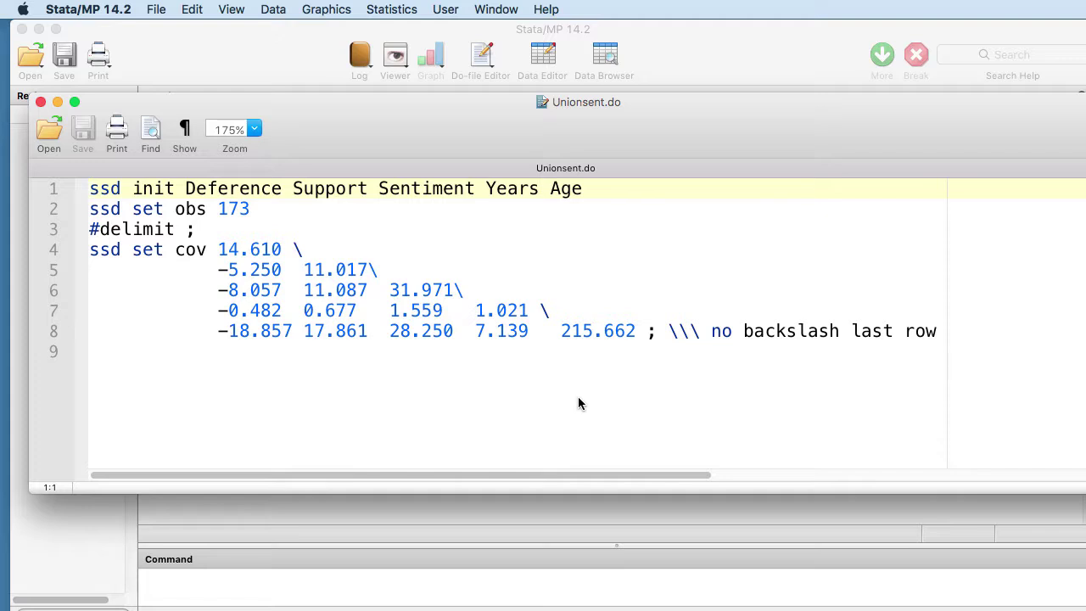
# - Close the open do-file and run Unionsent.do from the Chapter 7 folder
pyautogui.moveTo(1085, 312); pyautogui.dragTo(1031, 313)
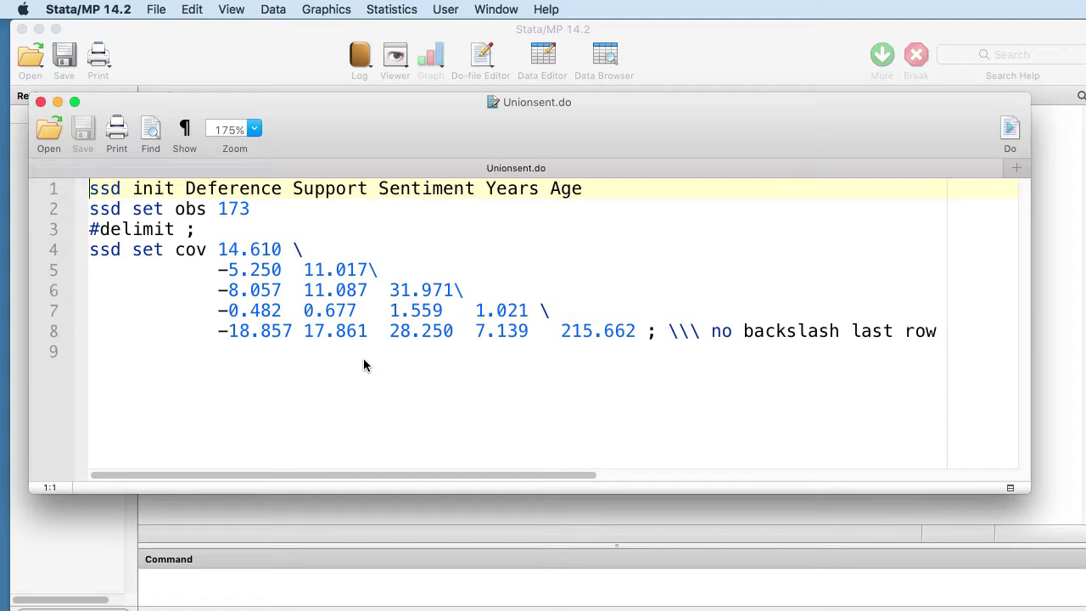
pyautogui.click(40, 102)
pyautogui.click(148, 14)
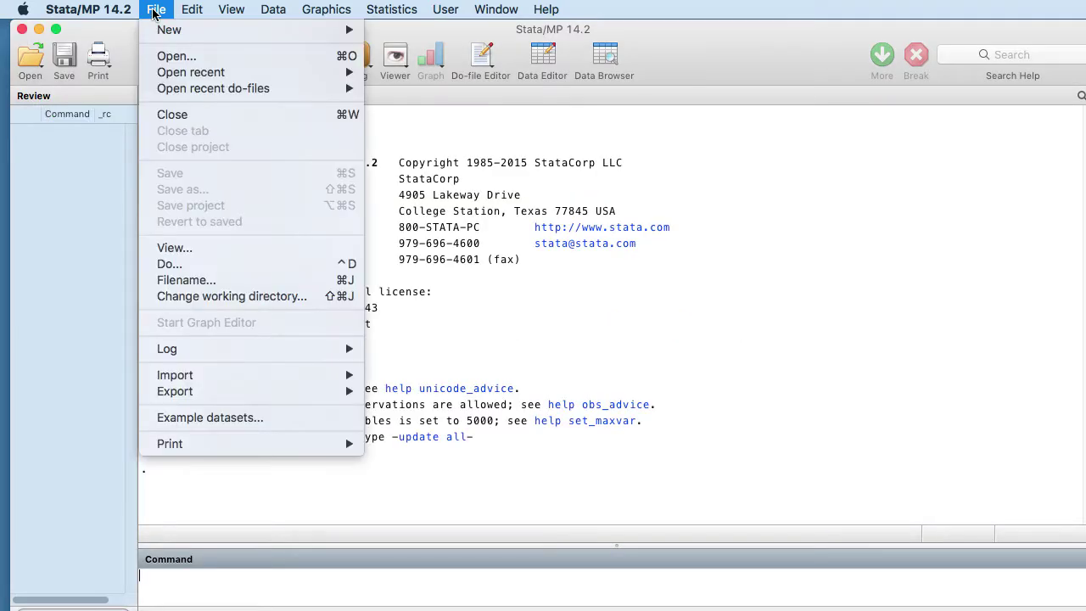
pyautogui.click(165, 264)
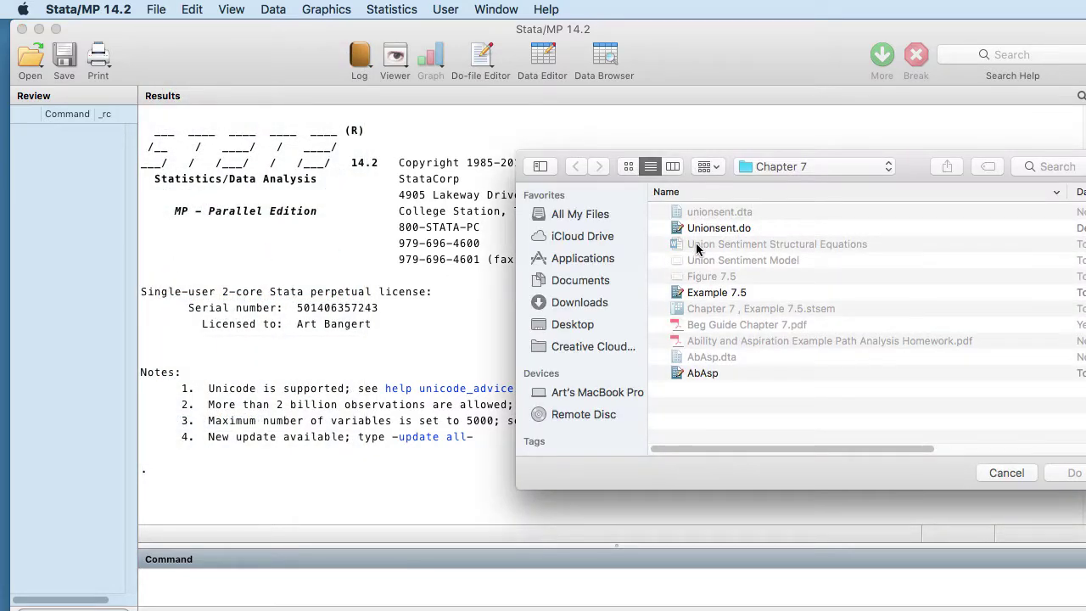
pyautogui.click(703, 229)
pyautogui.click(1058, 478)
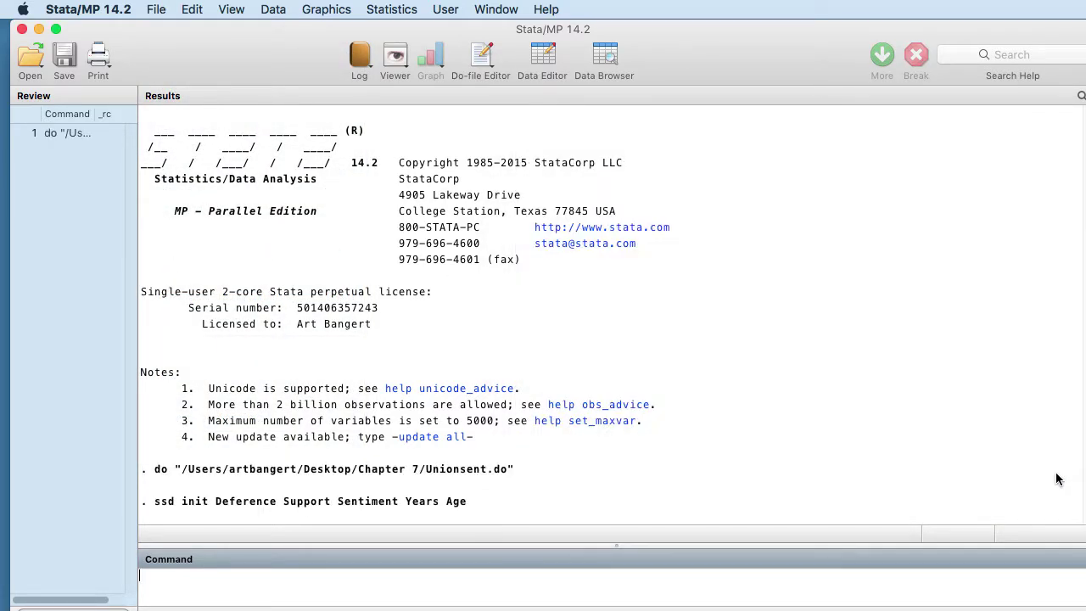
# - Review the do-file output and inspect the loaded summary statistics in the data browser
pyautogui.scroll(2, 800, 434)
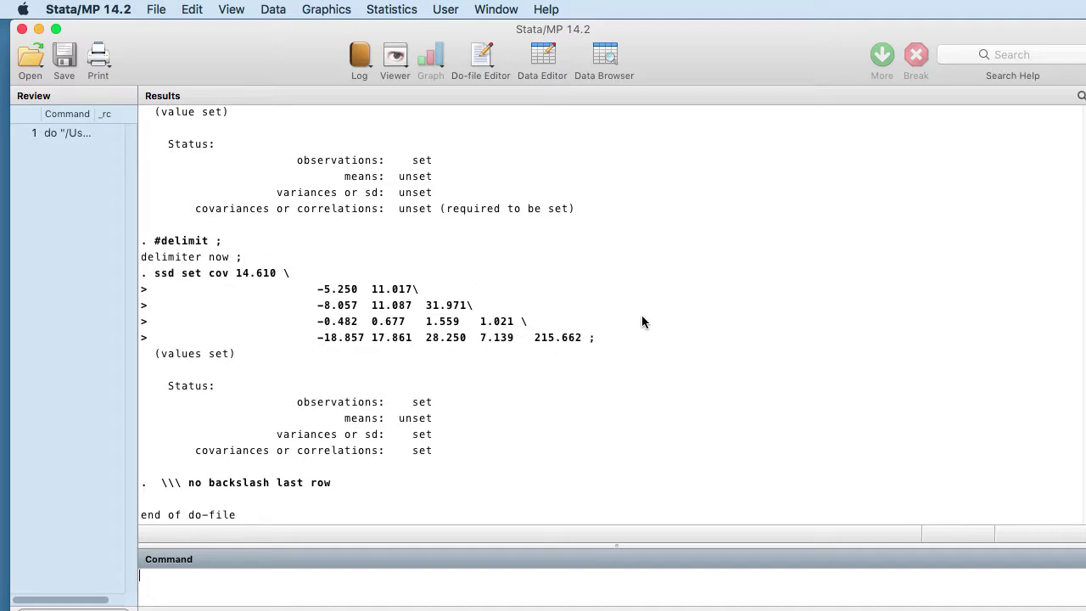
pyautogui.click(605, 59)
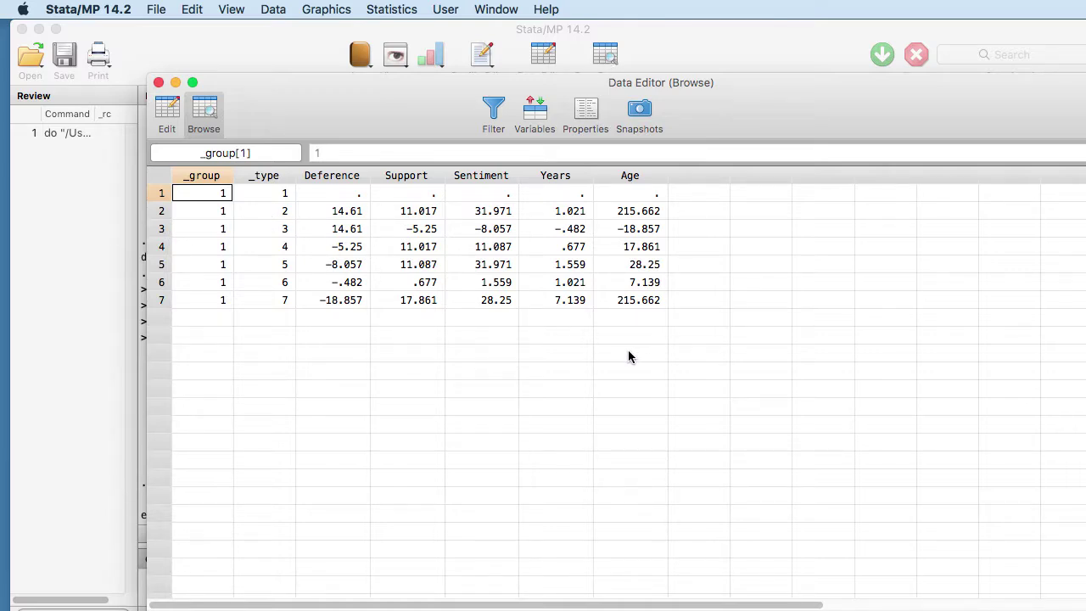
pyautogui.click(158, 82)
# - Open the structural equation model builder and move its window clear of the screen edge
pyautogui.click(379, 10)
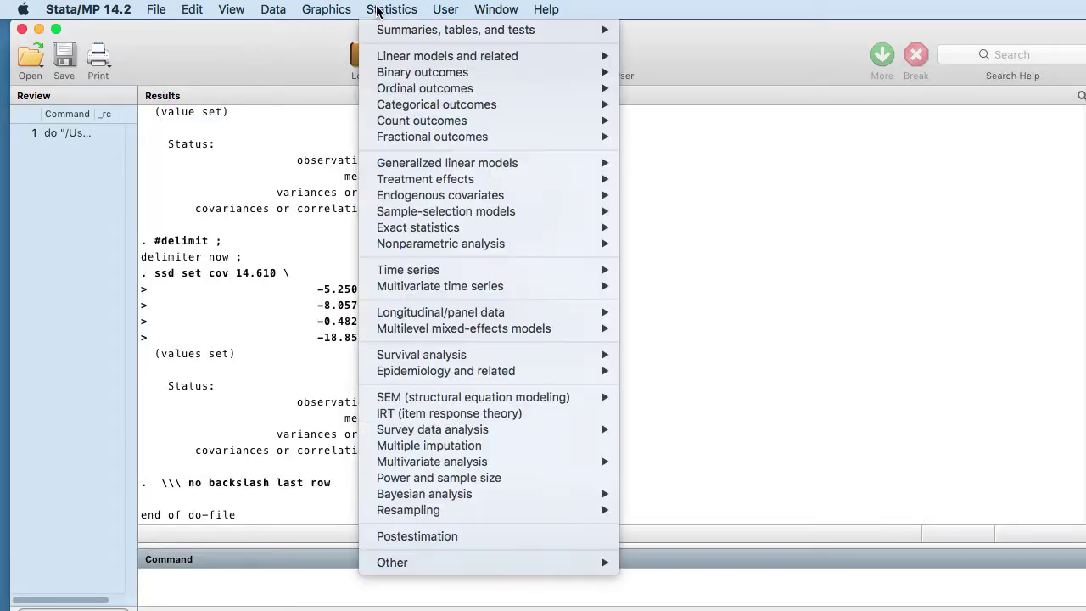
pyautogui.moveTo(406, 398)
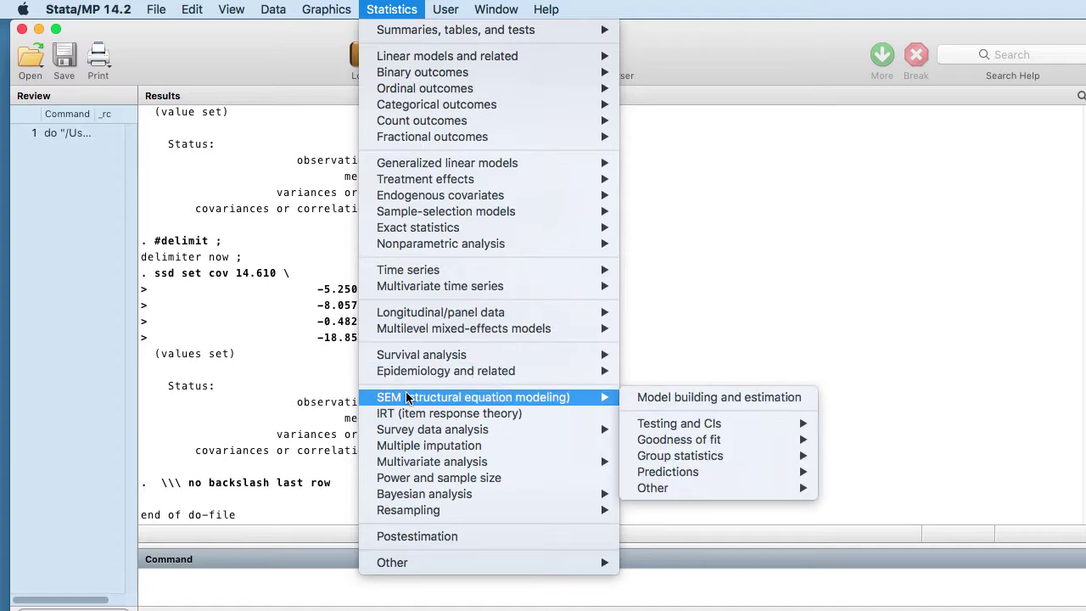
pyautogui.click(644, 399)
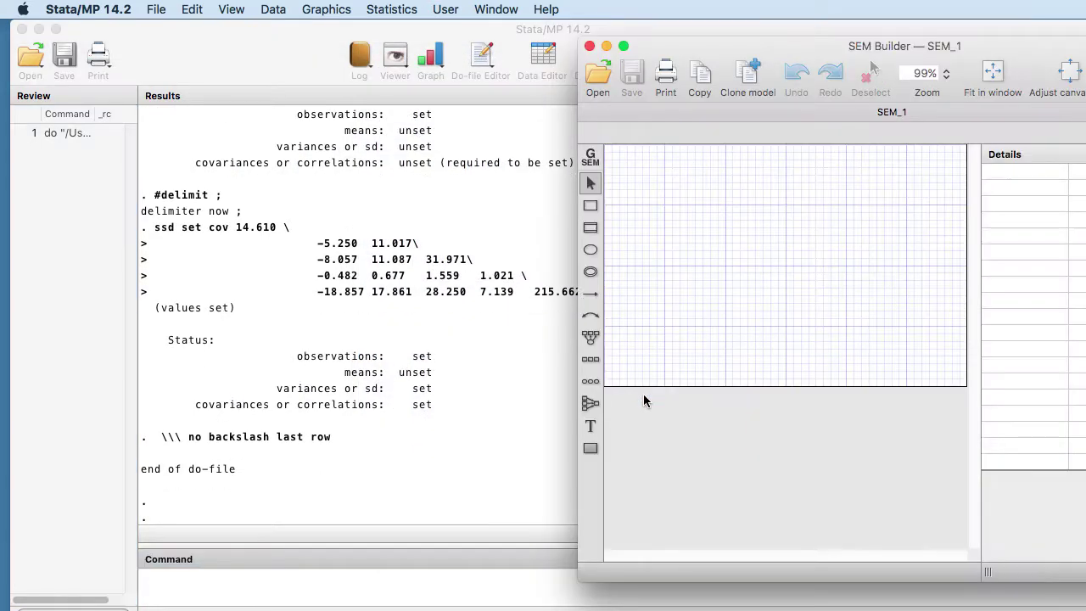
pyautogui.moveTo(698, 47); pyautogui.dragTo(245, 33)
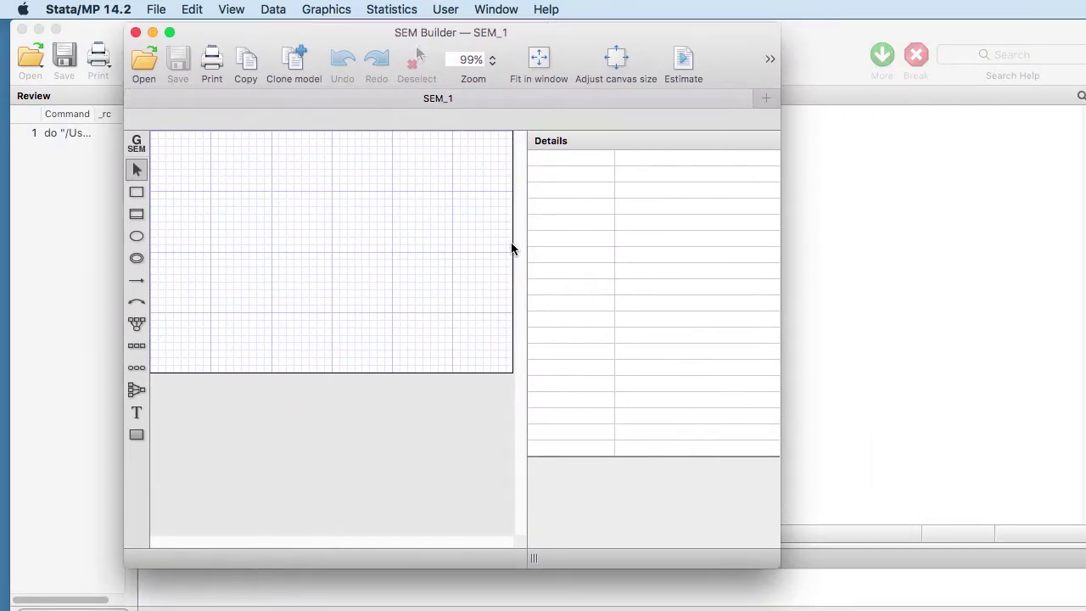
# - Widen the canvas area by narrowing the Details pane, and set the canvas zoom to 150%
pyautogui.moveTo(527, 248); pyautogui.dragTo(650, 264)
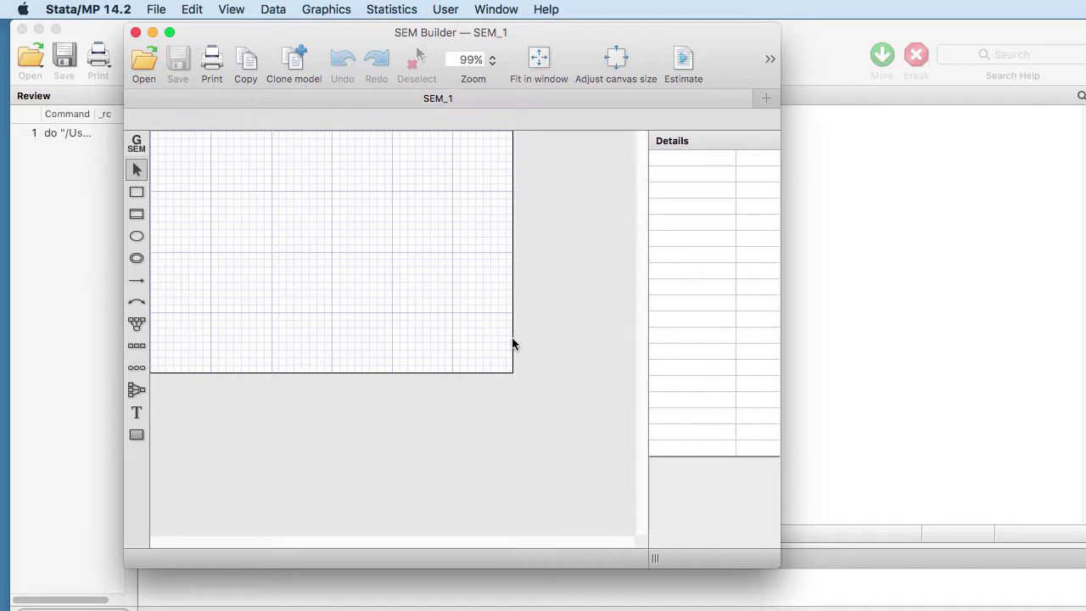
pyautogui.click(492, 66)
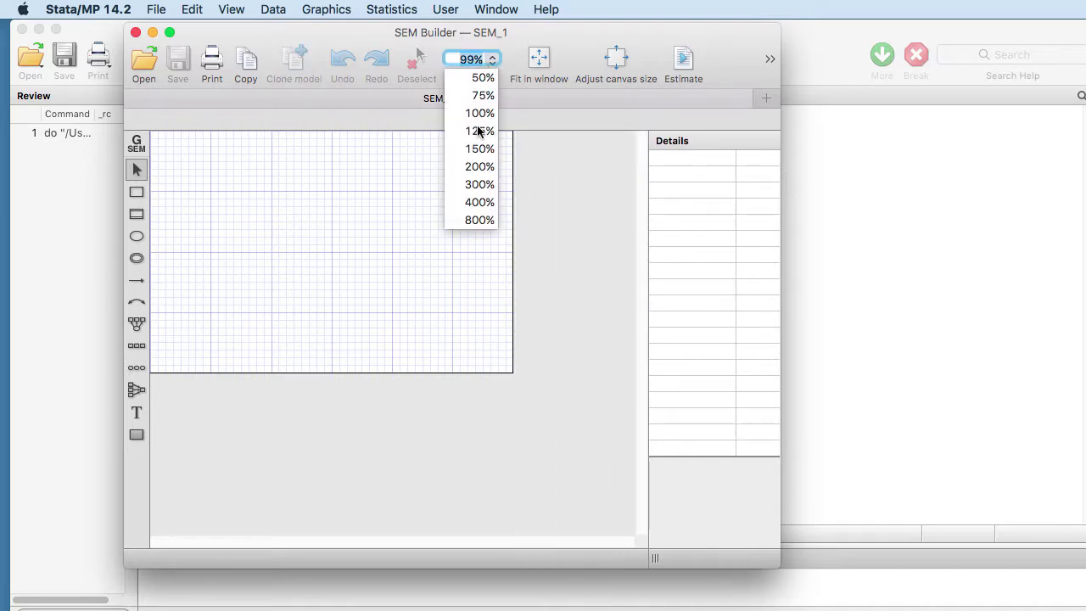
pyautogui.click(480, 148)
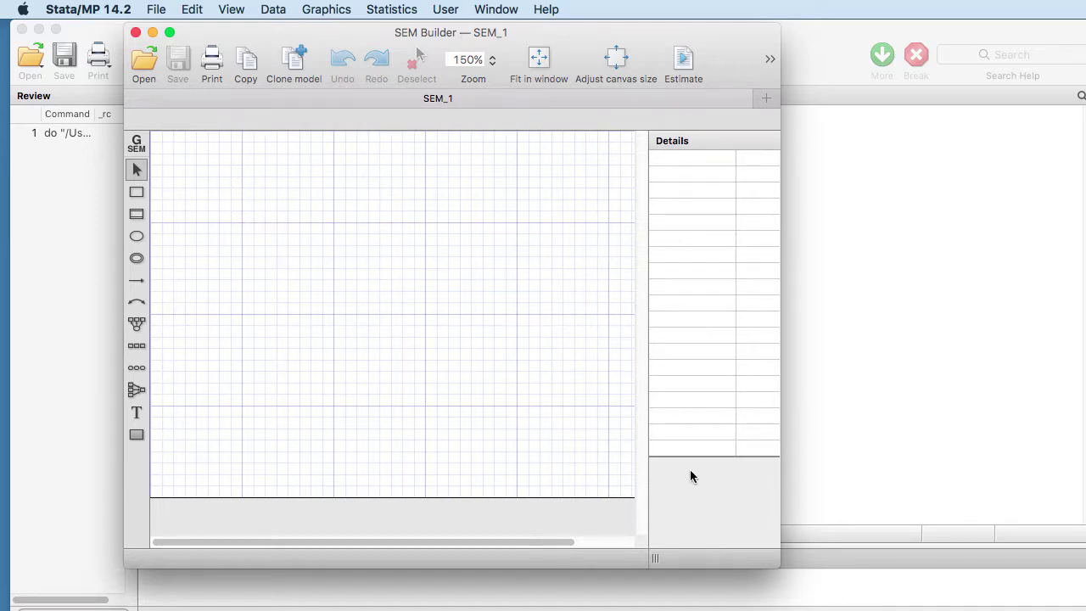
# - Place five observed variable boxes: two stacked on the canvas's left, two stacked in the middle, and one lower right
pyautogui.click(138, 197)
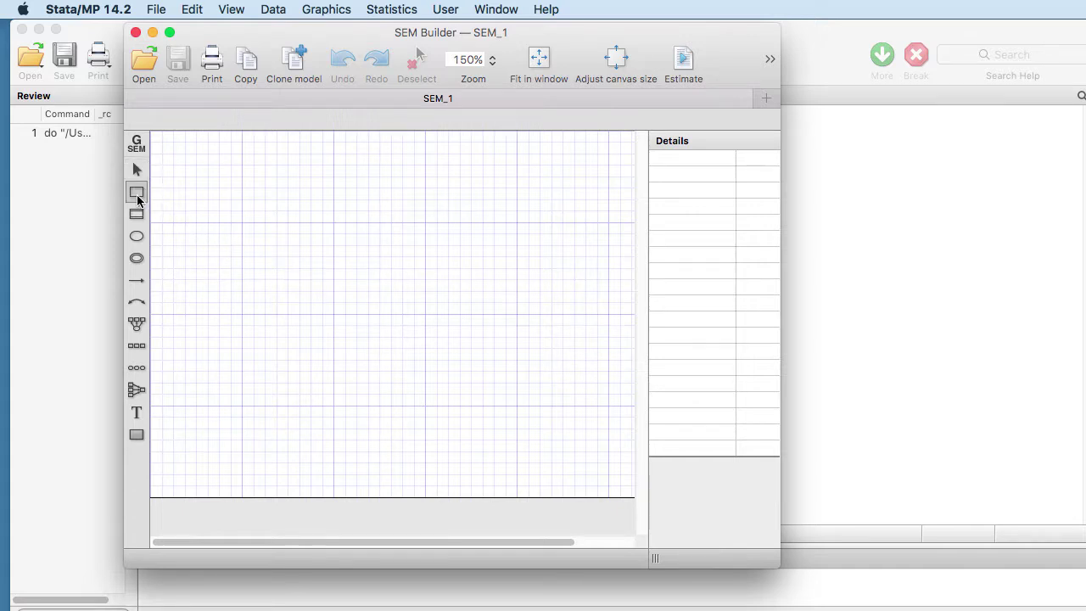
pyautogui.click(196, 245)
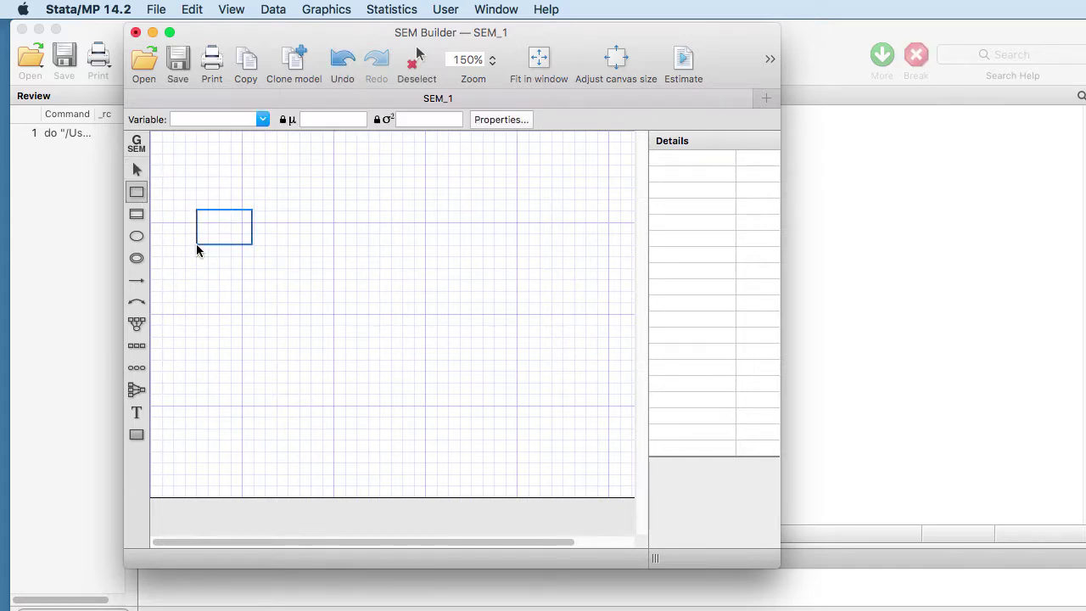
pyautogui.click(192, 346)
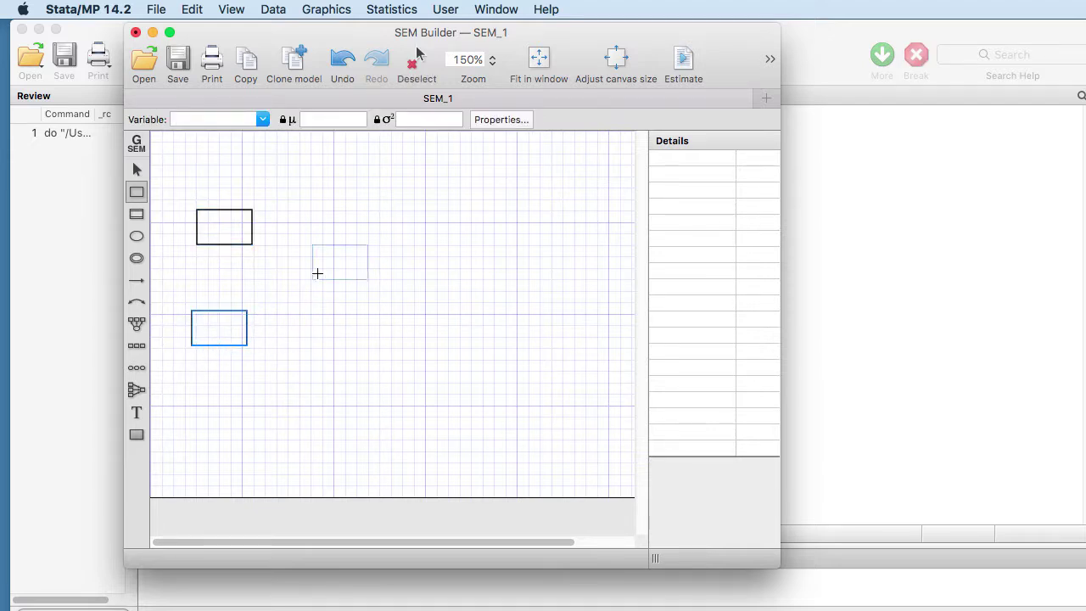
pyautogui.click(312, 200)
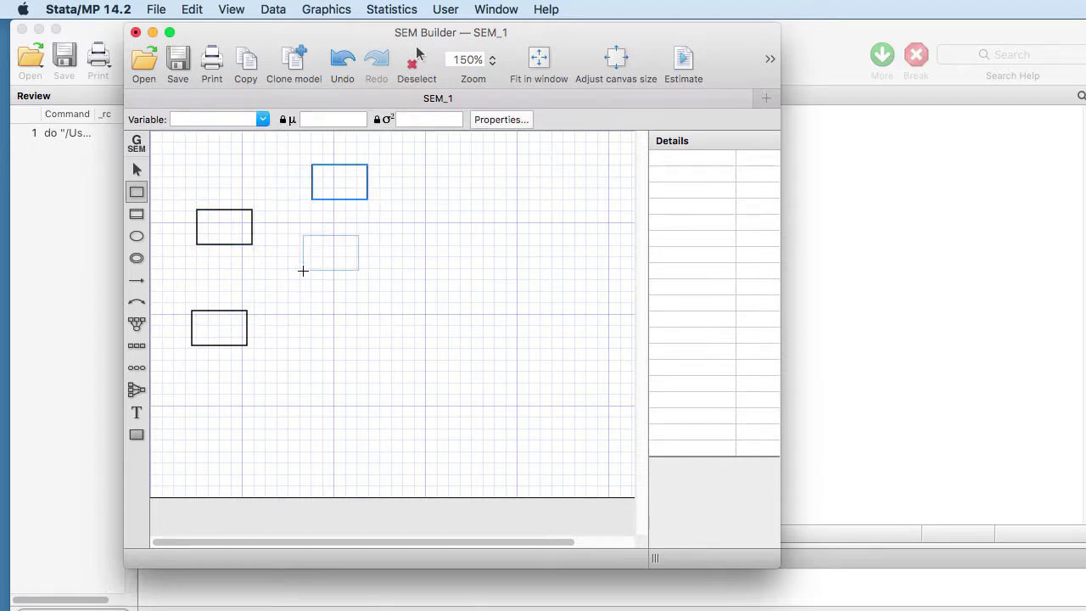
pyautogui.click(307, 274)
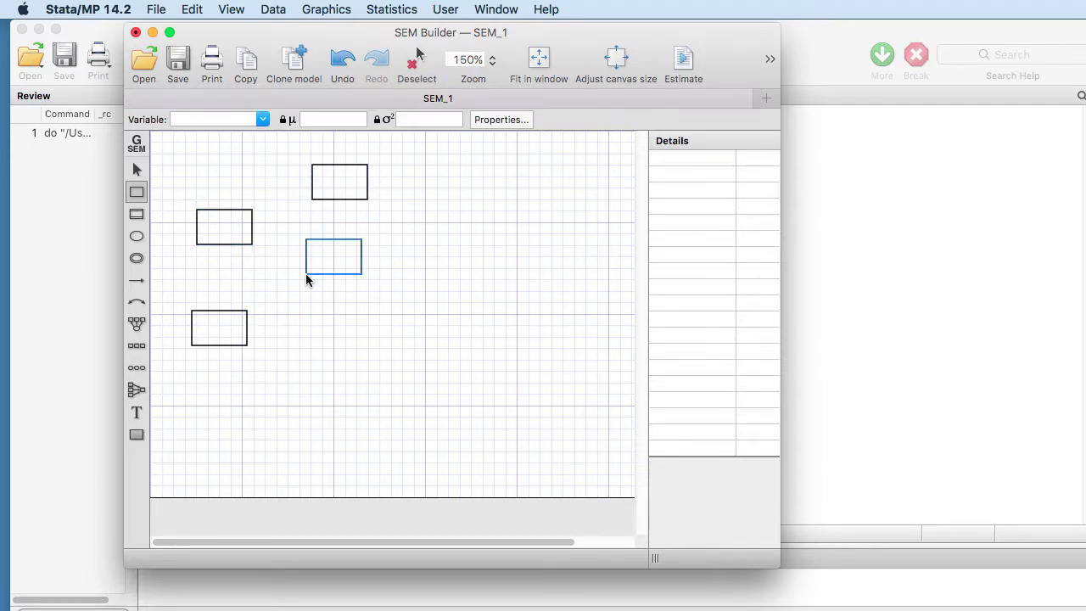
pyautogui.click(418, 344)
pyautogui.click(135, 172)
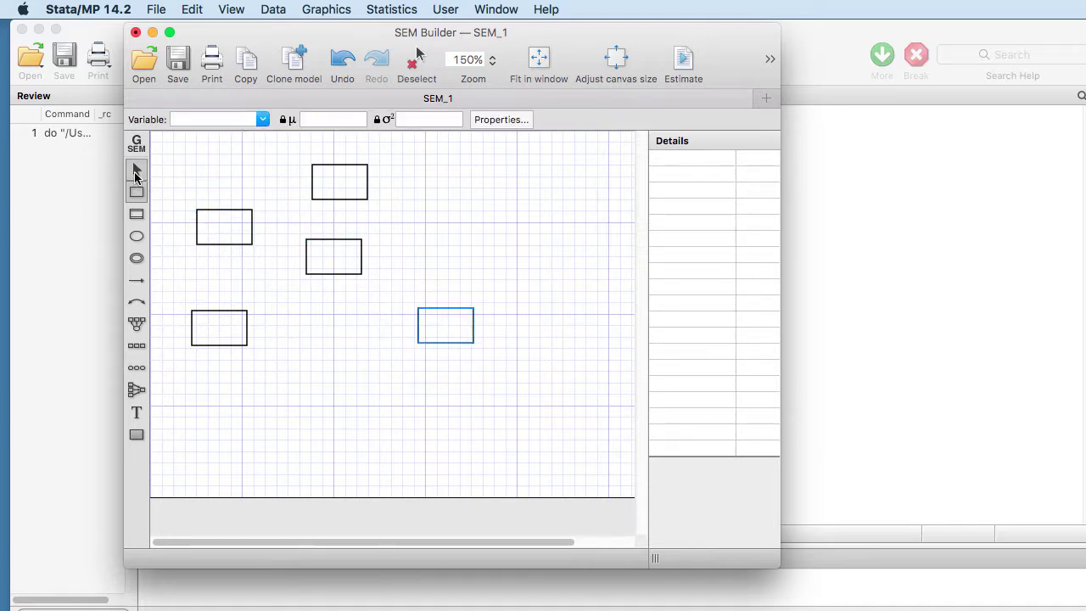
# - Assign the variable Age to the upper-left observed variable box
pyautogui.doubleClick(220, 227)
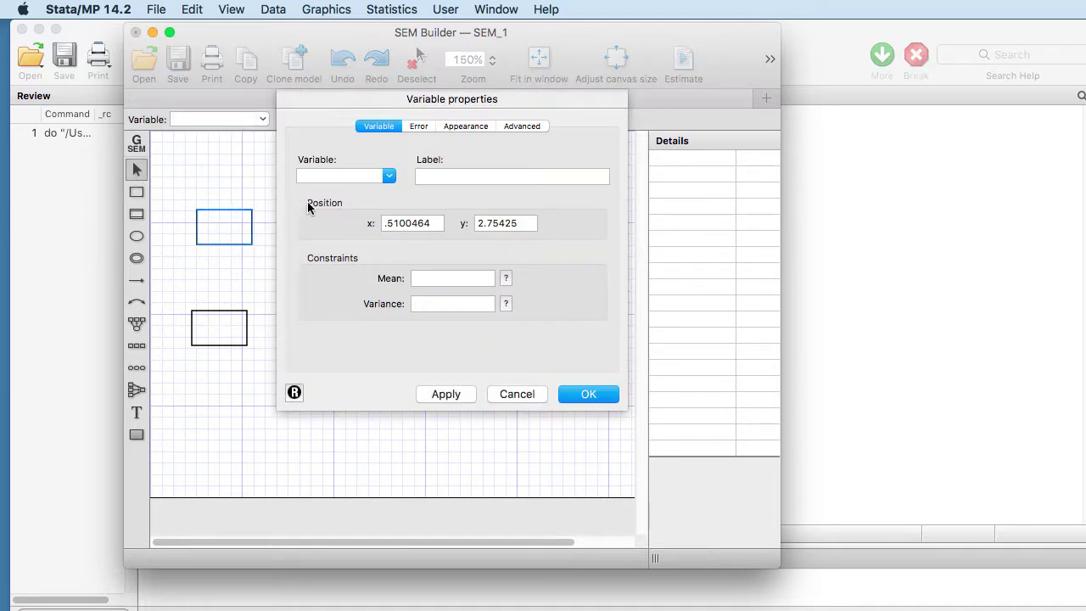
pyautogui.click(388, 177)
pyautogui.scroll(-2, 385, 197)
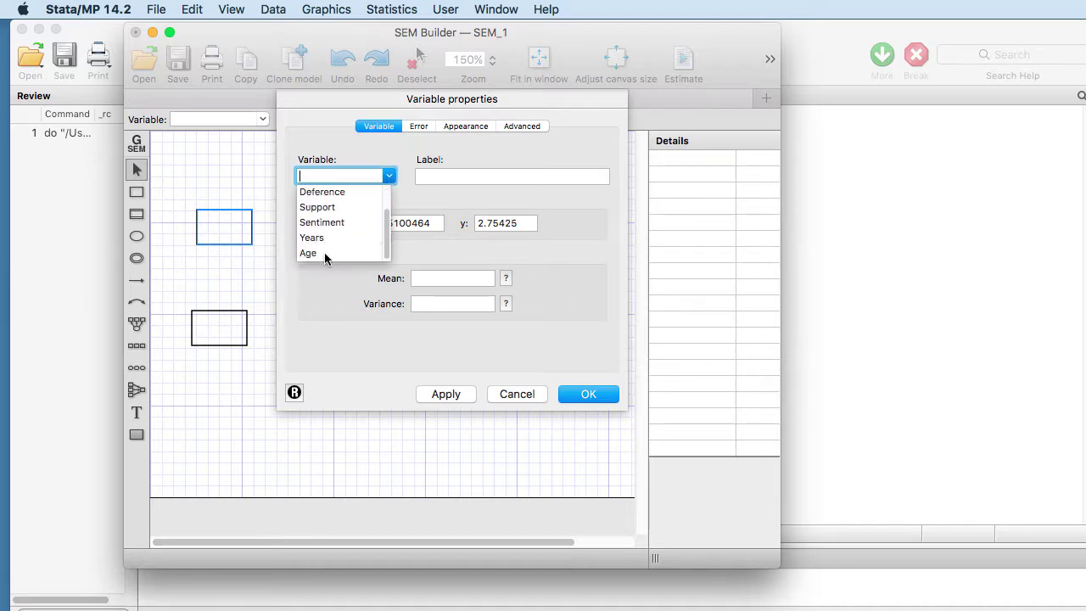
pyautogui.click(324, 252)
pyautogui.click(446, 396)
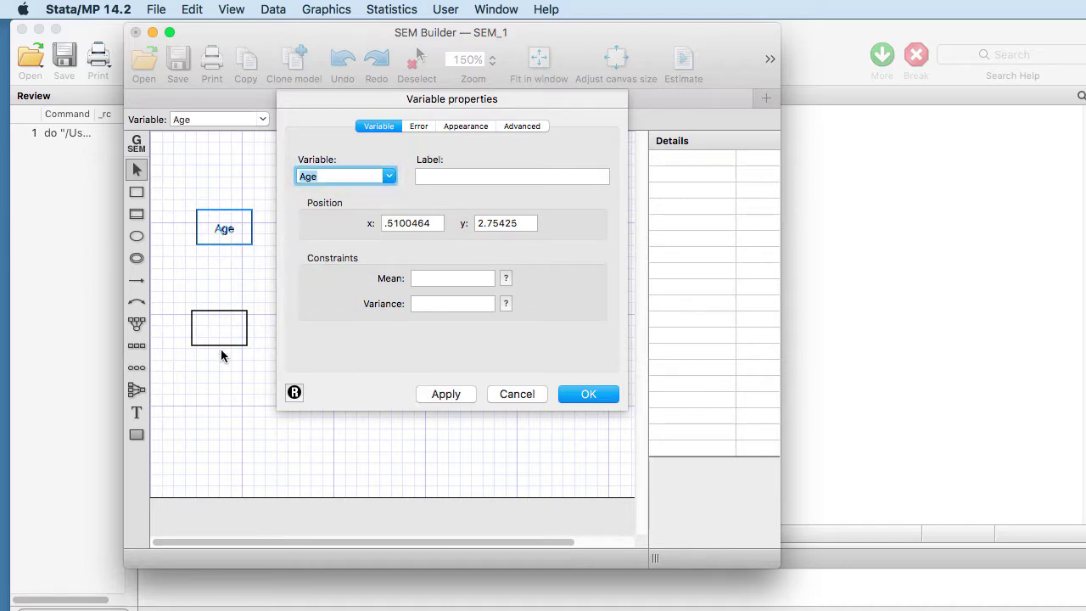
pyautogui.click(447, 393)
pyautogui.click(577, 394)
# - Assign the variable Years to the lower-left observed variable box
pyautogui.doubleClick(206, 328)
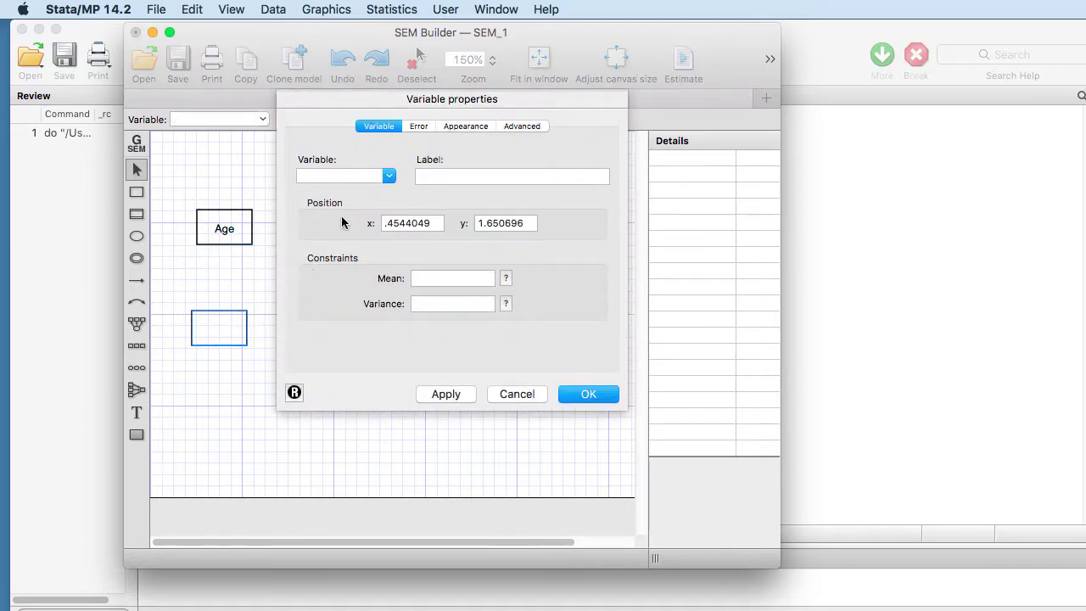
pyautogui.click(388, 175)
pyautogui.scroll(-2, 339, 225)
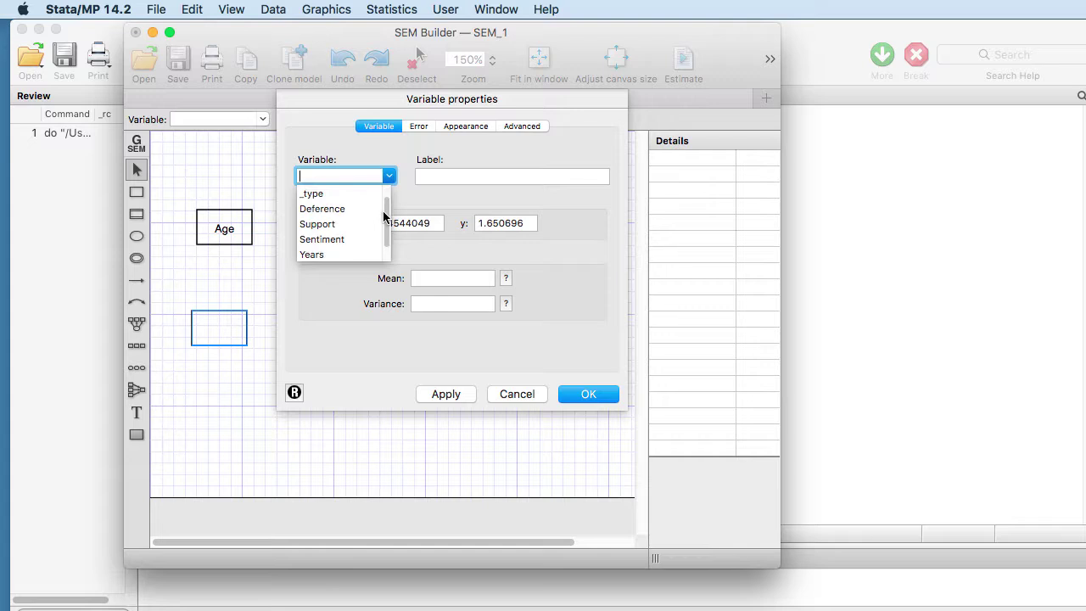
pyautogui.click(337, 238)
pyautogui.click(446, 394)
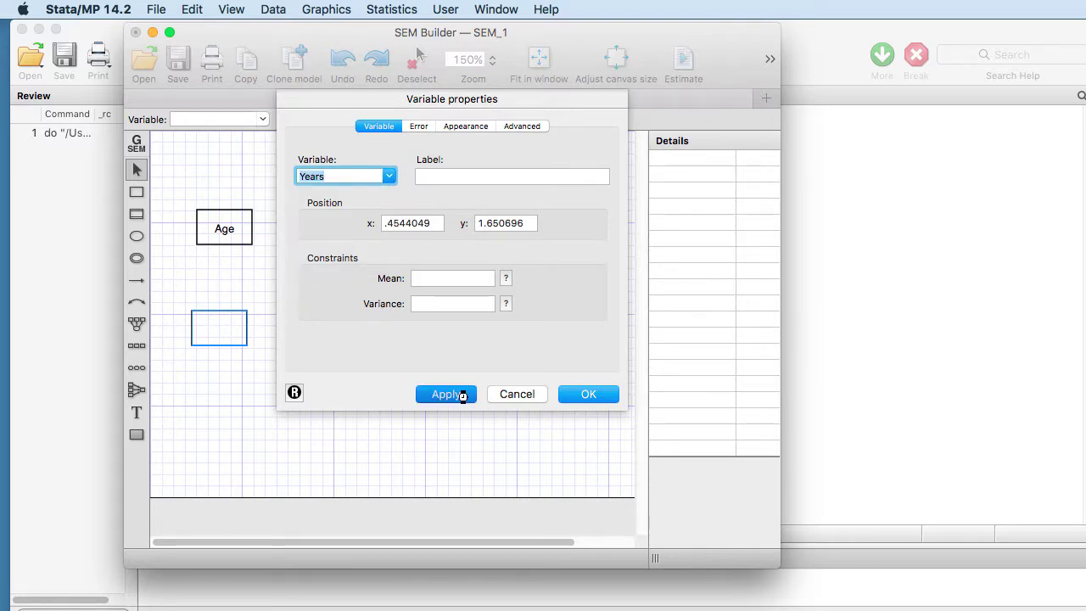
pyautogui.click(586, 393)
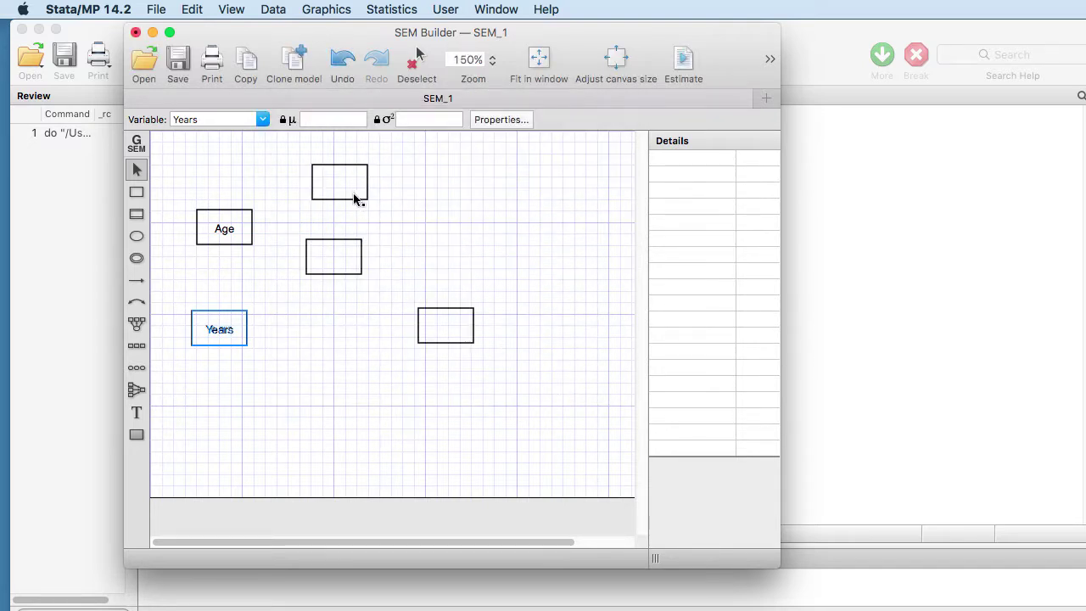
# - Assign the variable Deference to the upper middle observed variable box
pyautogui.doubleClick(351, 190)
pyautogui.click(388, 176)
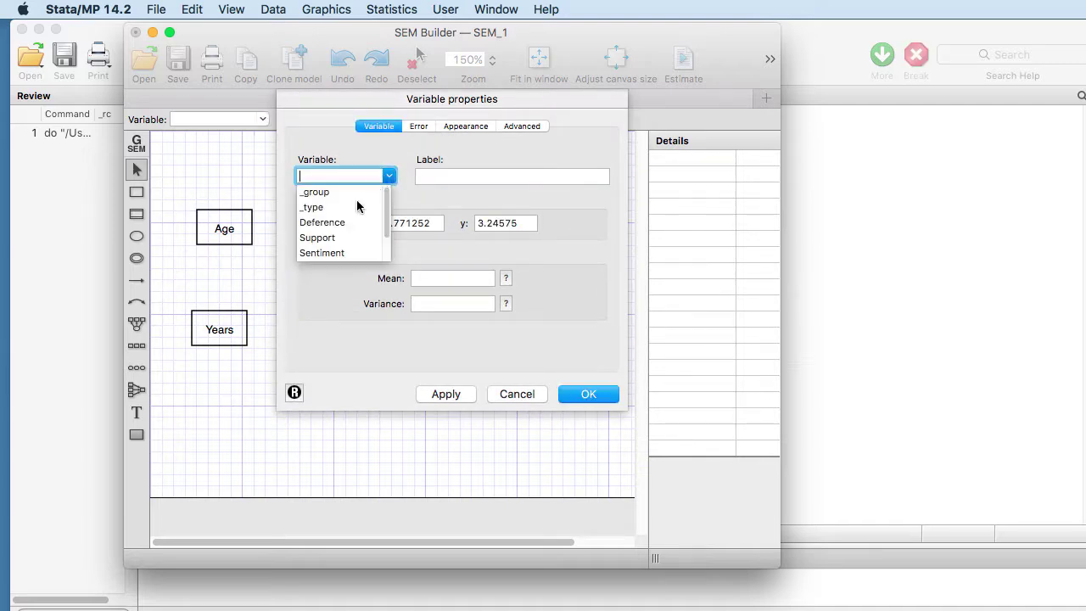
pyautogui.click(350, 222)
pyautogui.click(446, 394)
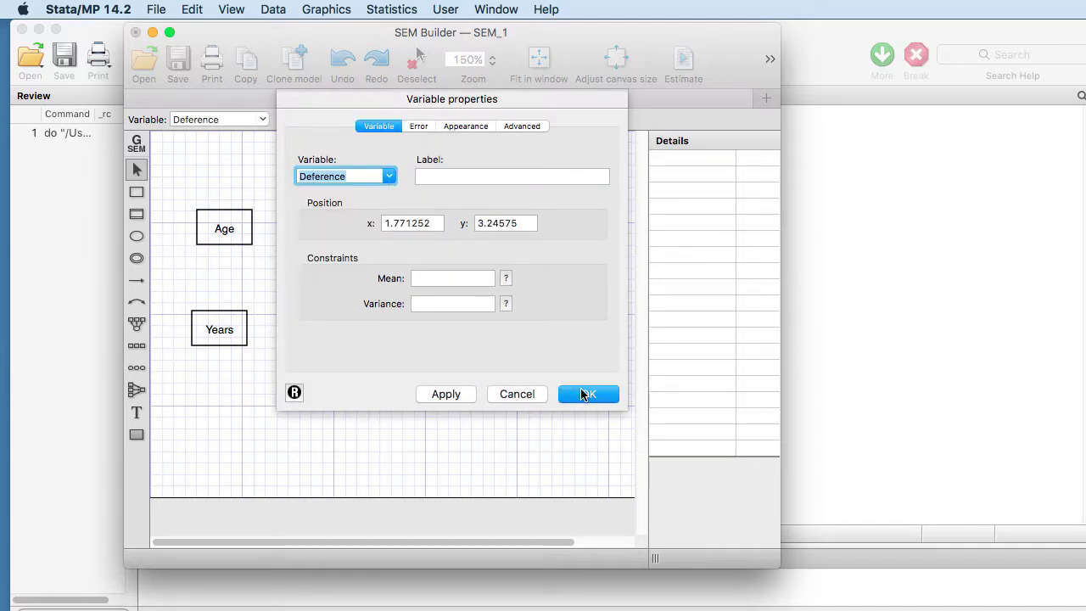
pyautogui.click(577, 393)
# - Shift the lower middle box slightly down and assign the variable Support to it
pyautogui.doubleClick(342, 270)
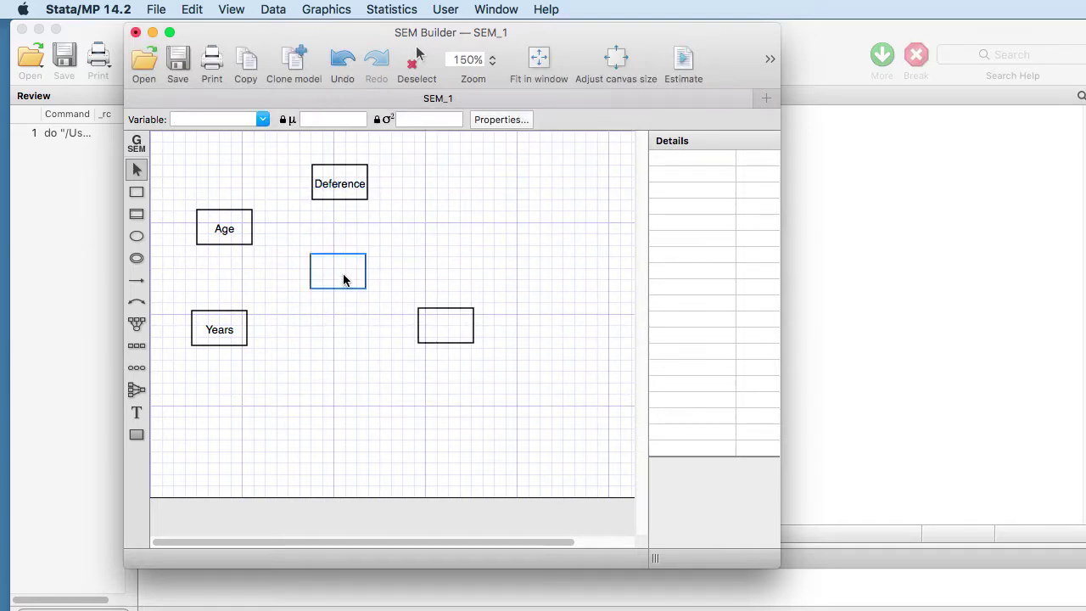
pyautogui.click(390, 177)
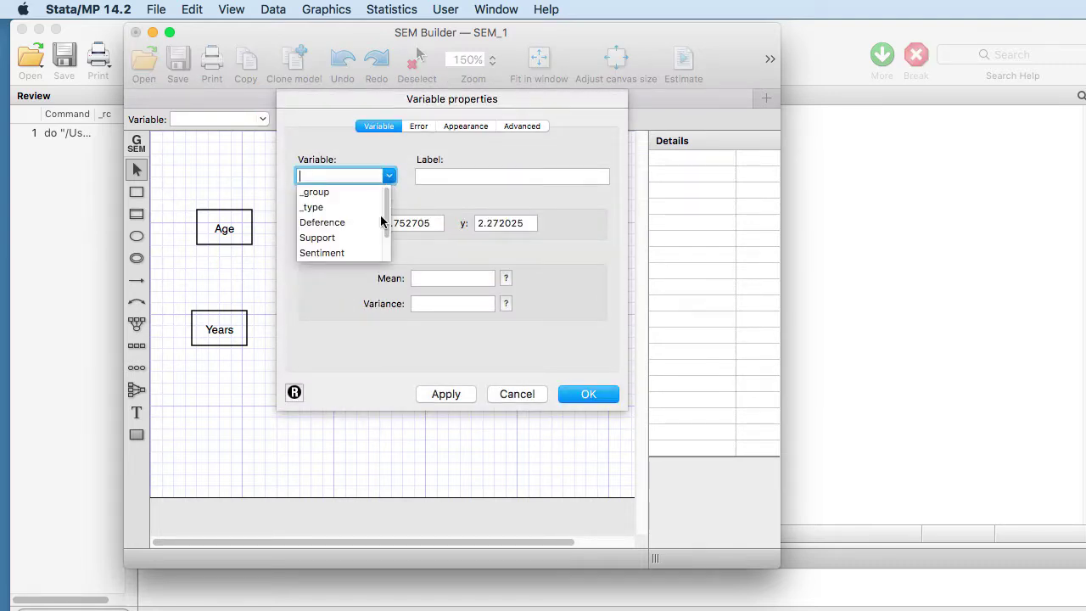
pyautogui.moveTo(385, 217); pyautogui.dragTo(383, 245)
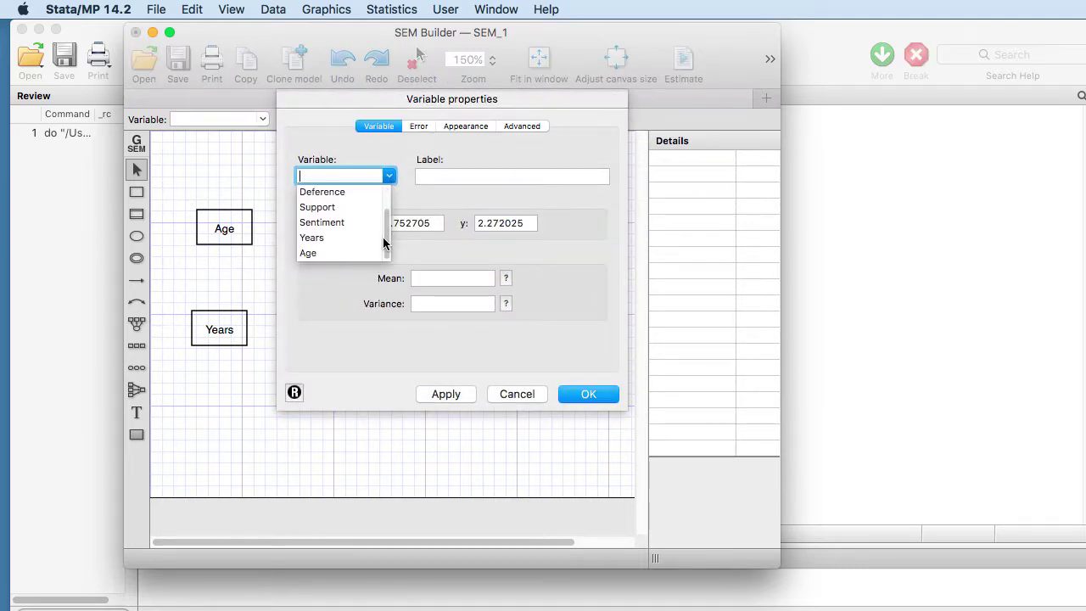
pyautogui.click(339, 208)
pyautogui.click(463, 397)
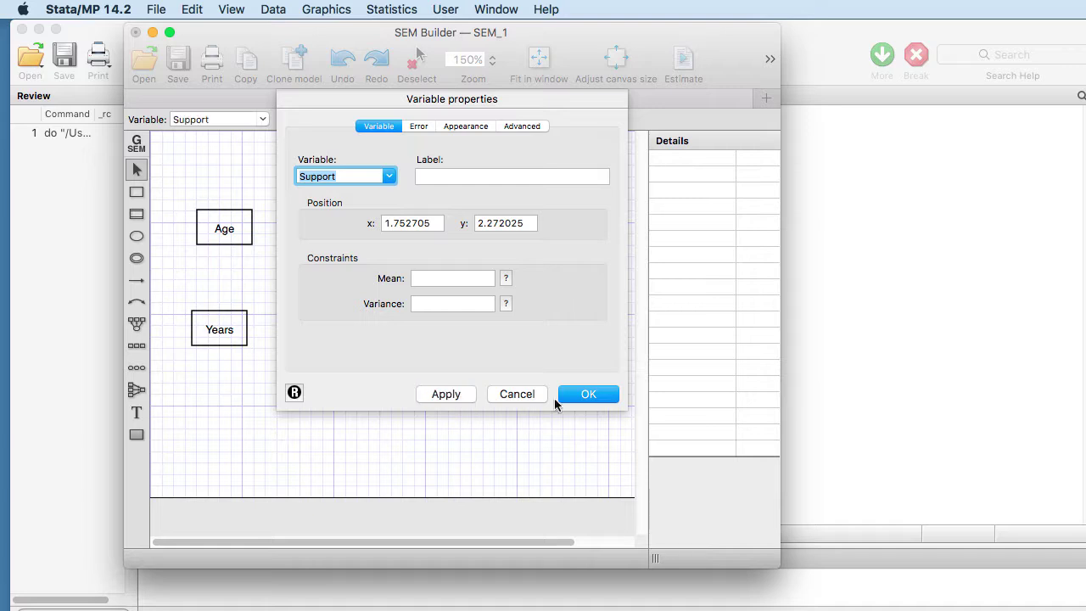
pyautogui.click(582, 394)
# - Assign the variable Sentiment to the remaining empty box at the canvas's lower right
pyautogui.doubleClick(448, 333)
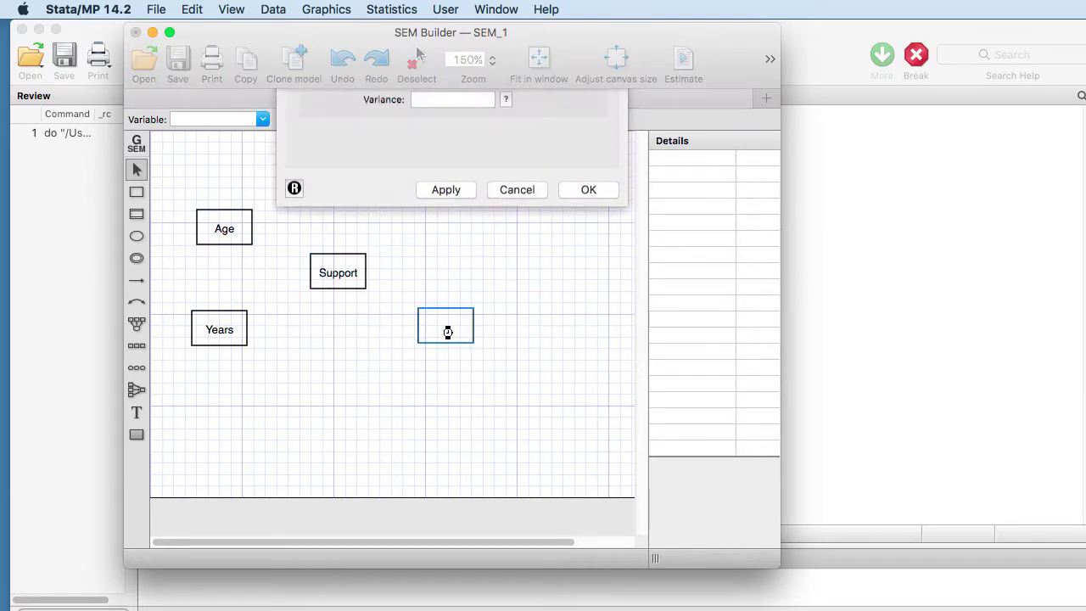
pyautogui.click(381, 179)
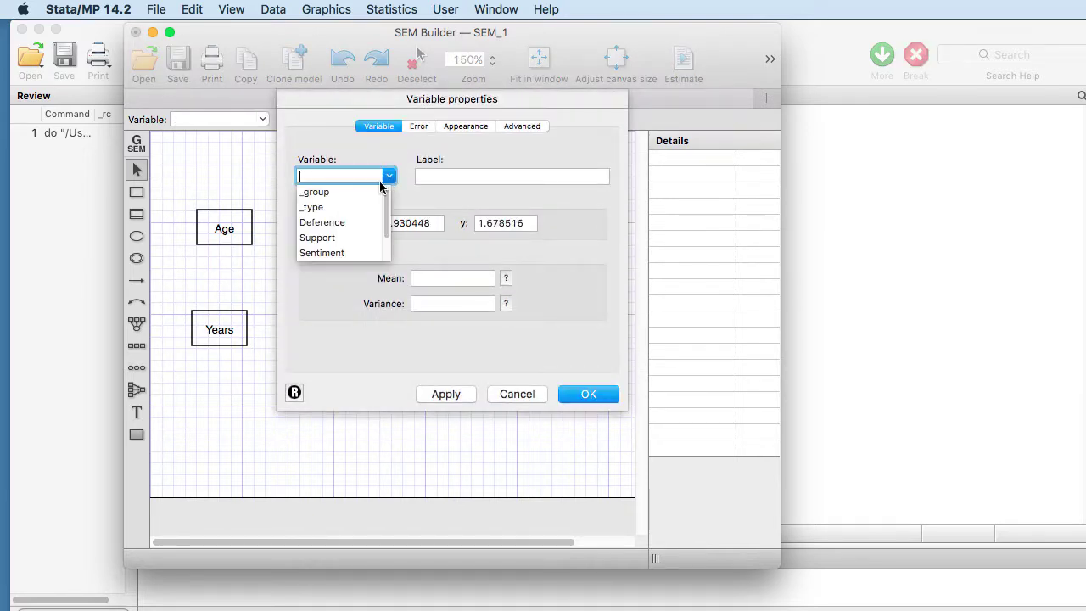
pyautogui.click(346, 252)
pyautogui.click(569, 393)
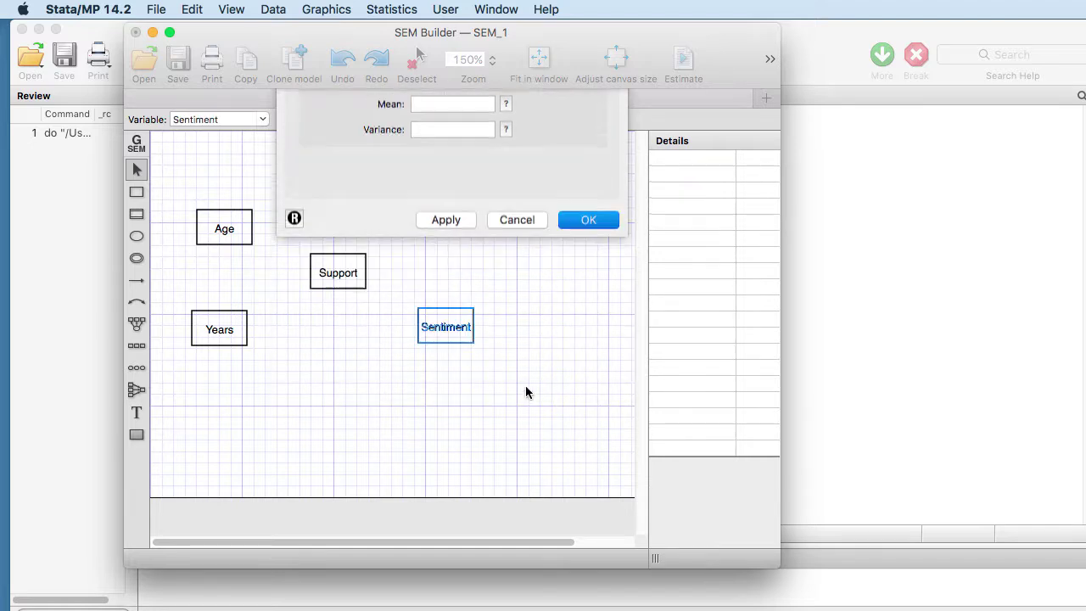
# - Move the Sentiment box farther right on the canvas, away from the Support box, and deselect it
pyautogui.moveTo(440, 320); pyautogui.dragTo(484, 341)
pyautogui.click(555, 343)
pyautogui.click(535, 338)
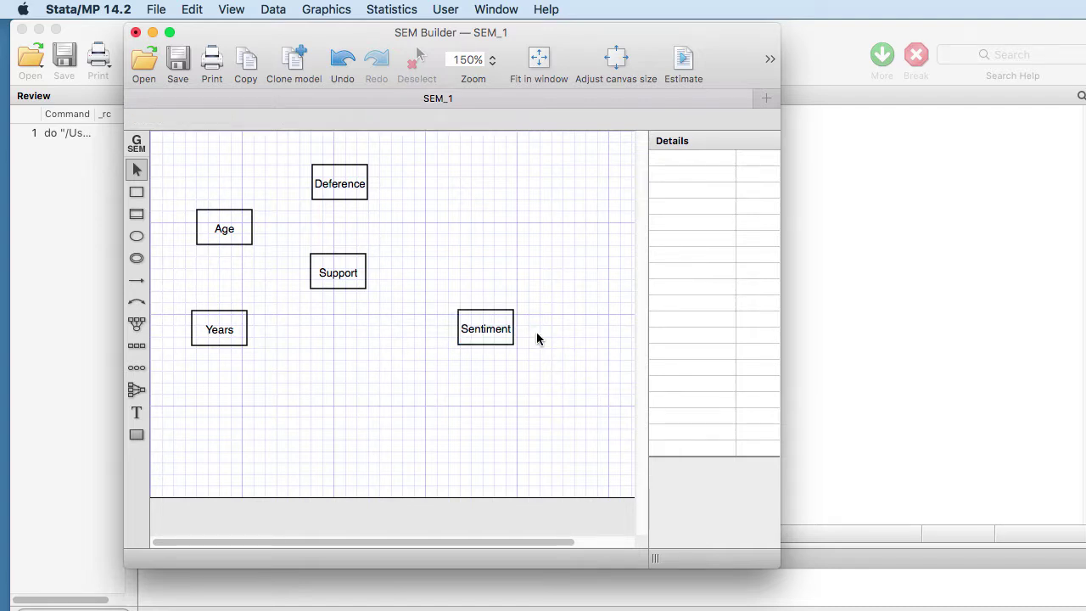
# - Draw one-way paths from Age to Support and from Age to Deference
pyautogui.click(138, 282)
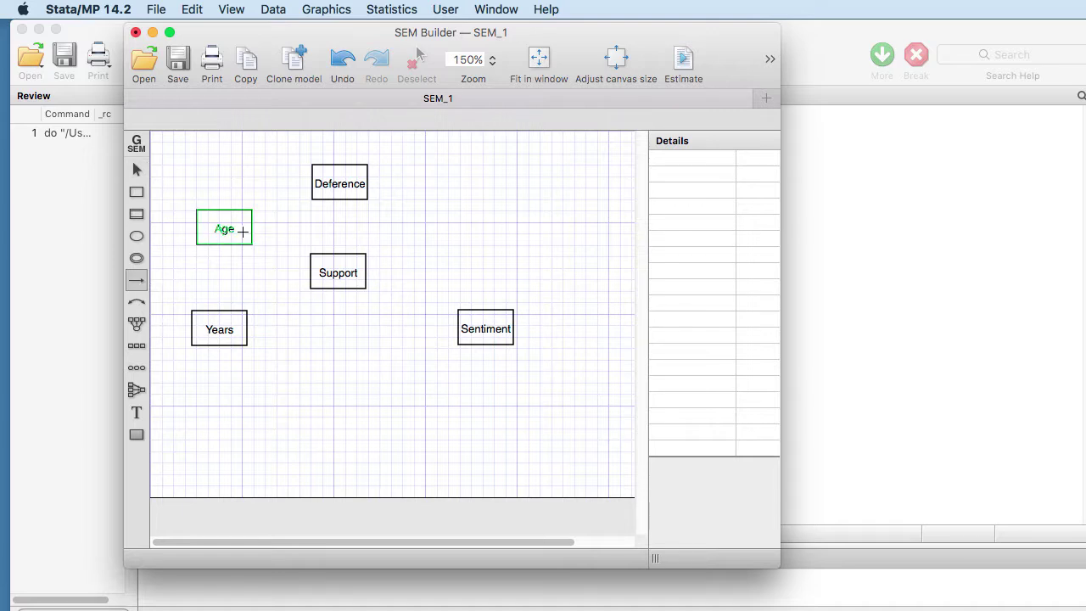
pyautogui.moveTo(243, 235); pyautogui.dragTo(320, 271)
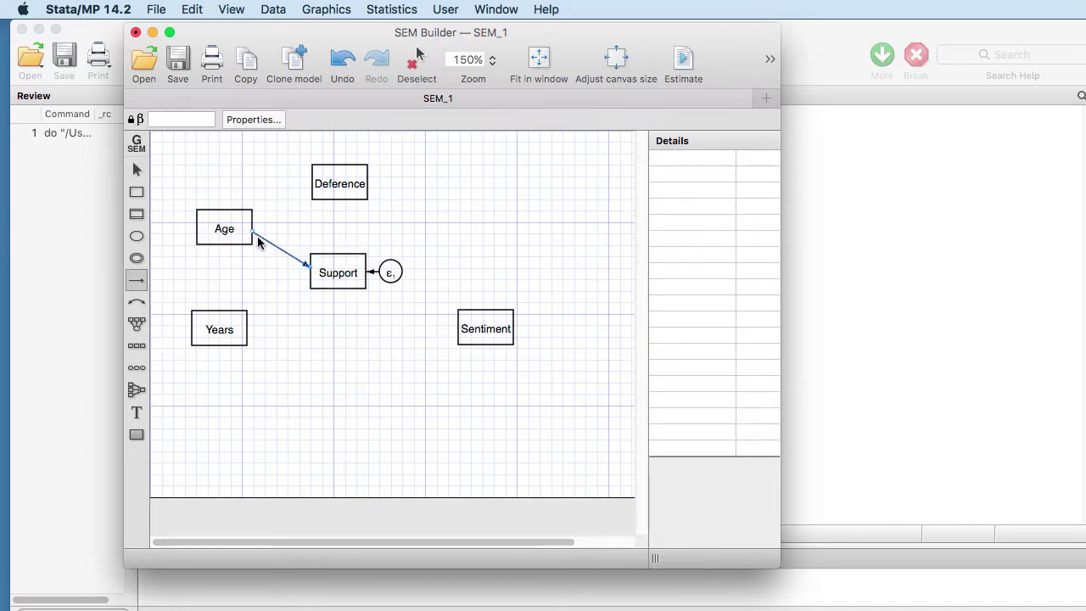
pyautogui.moveTo(291, 201); pyautogui.dragTo(311, 183)
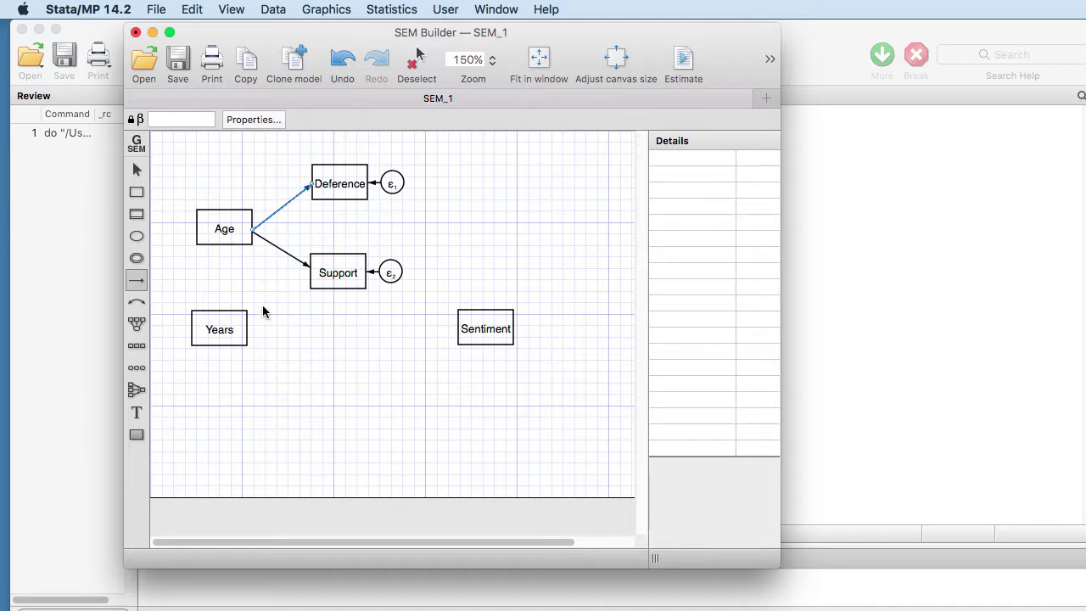
# - Draw one-way paths from Years, Support and Deference to Sentiment, and from Deference to Support
pyautogui.moveTo(244, 328); pyautogui.dragTo(469, 333)
pyautogui.moveTo(359, 274); pyautogui.dragTo(459, 324)
pyautogui.moveTo(361, 191)
pyautogui.mouseDown()
pyautogui.moveTo(469, 312)
pyautogui.moveTo(340, 192)
pyautogui.moveTo(345, 238)
pyautogui.moveTo(332, 270)
pyautogui.mouseUp()
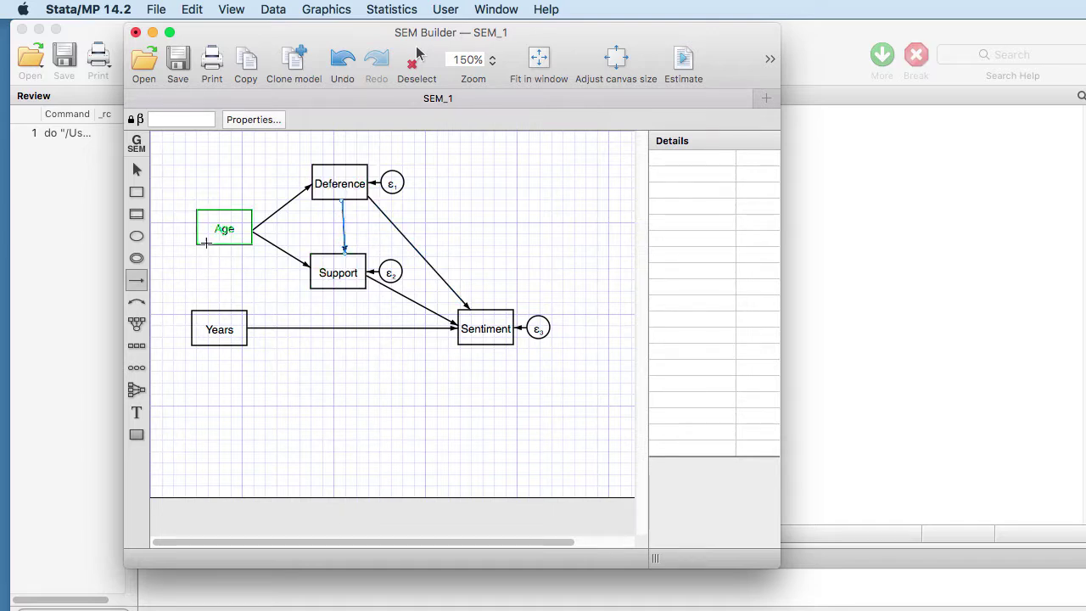
# - Add a covariance between Age and Years and bend its curve outward to the left of both boxes
pyautogui.click(137, 303)
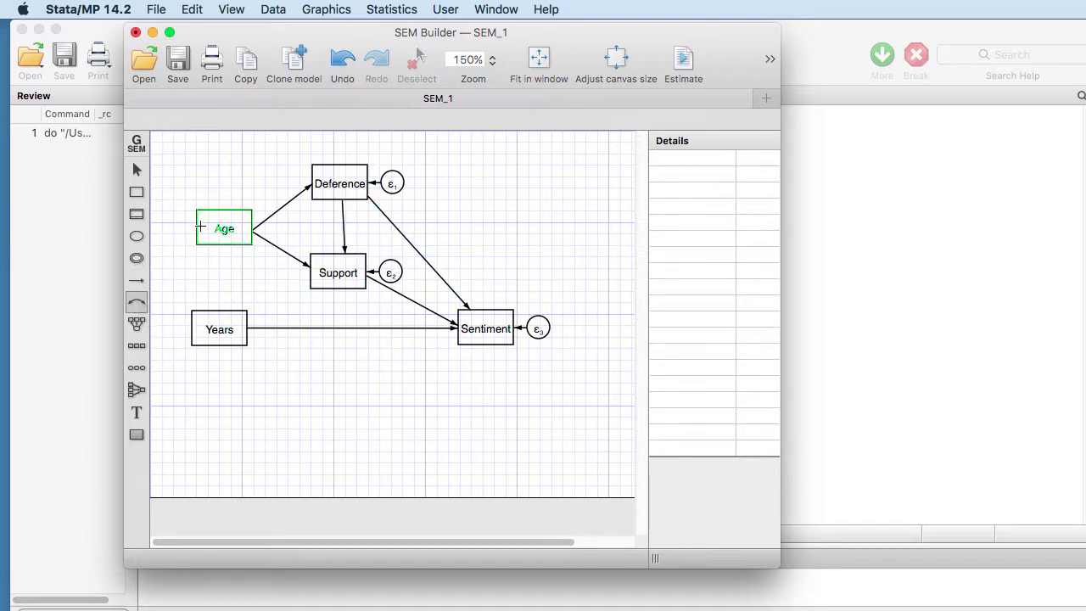
pyautogui.moveTo(201, 226)
pyautogui.mouseDown()
pyautogui.moveTo(164, 252)
pyautogui.moveTo(193, 331)
pyautogui.mouseUp()
pyautogui.moveTo(228, 247); pyautogui.dragTo(169, 249)
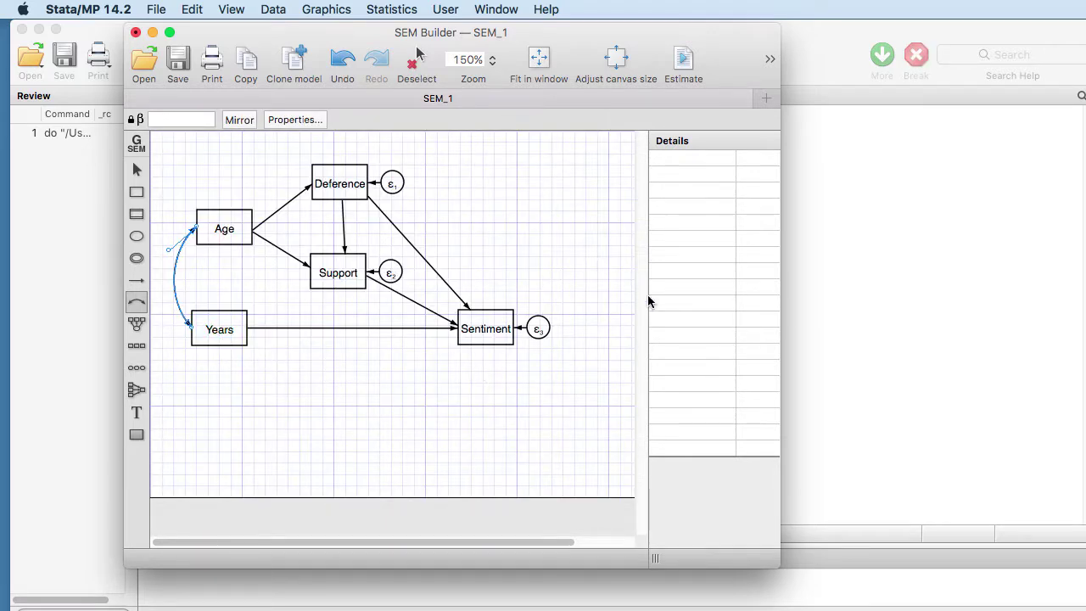
# - Switch to Preview, compare the Union Sentiment Model diagram with the drawn model, and close the diagram
pyautogui.press('super+Tab')
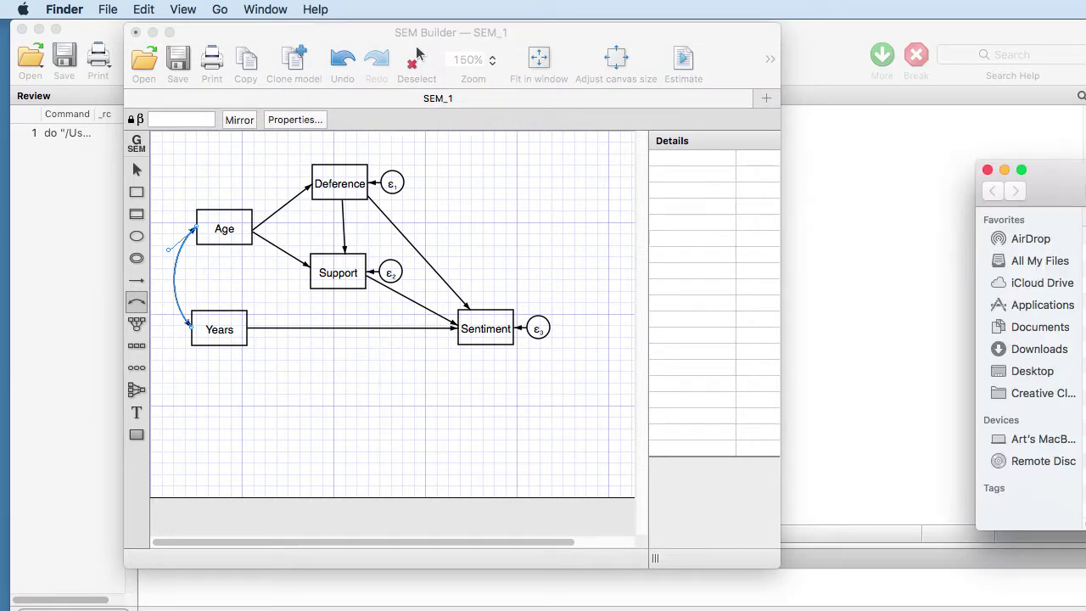
pyautogui.press('super+Tab')
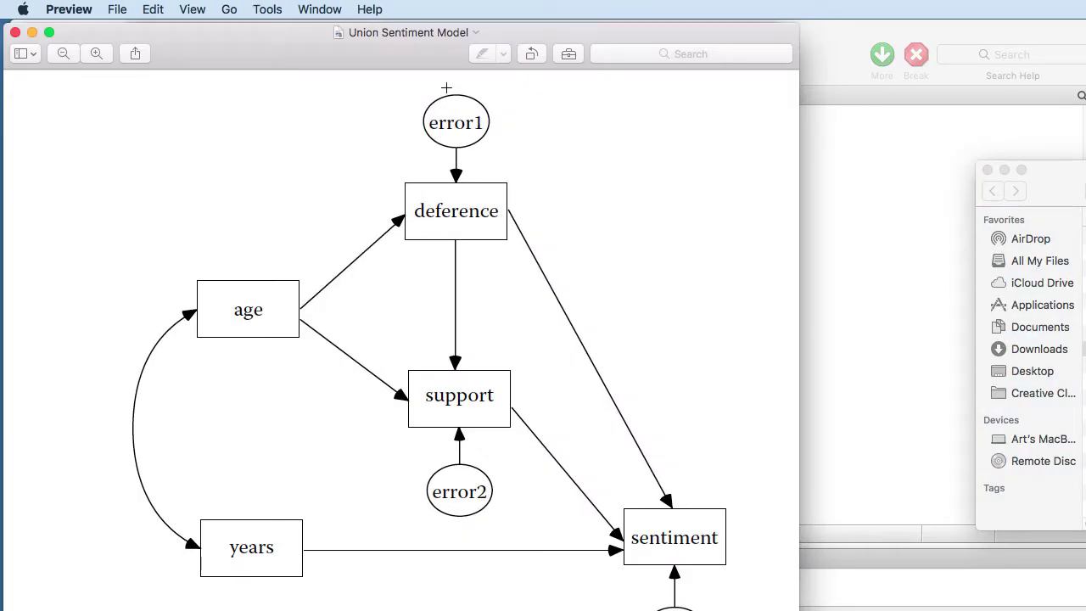
pyautogui.moveTo(383, 27); pyautogui.dragTo(760, 27)
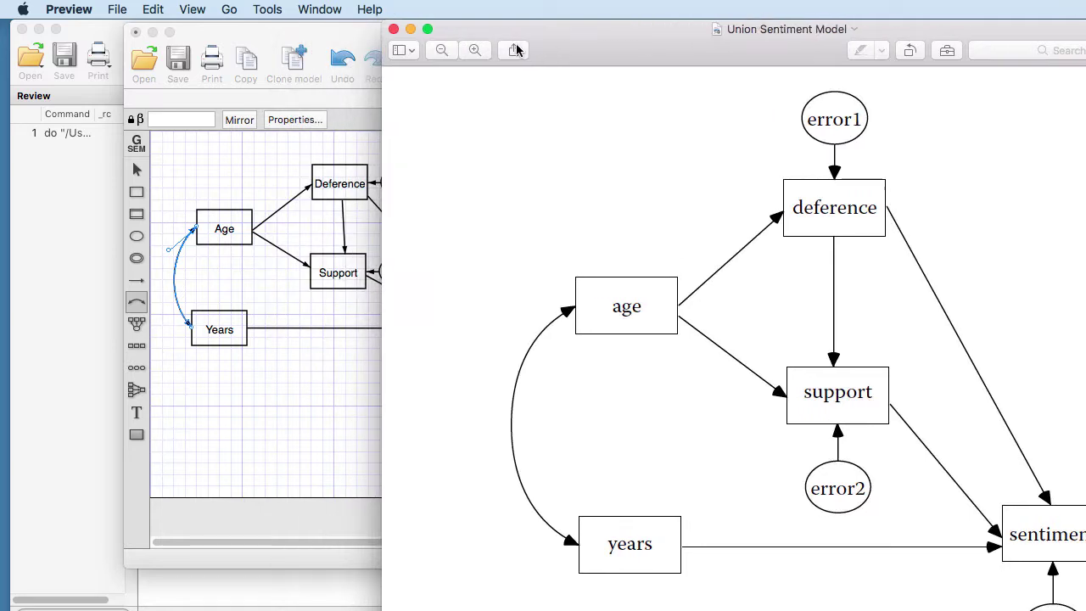
pyautogui.click(394, 29)
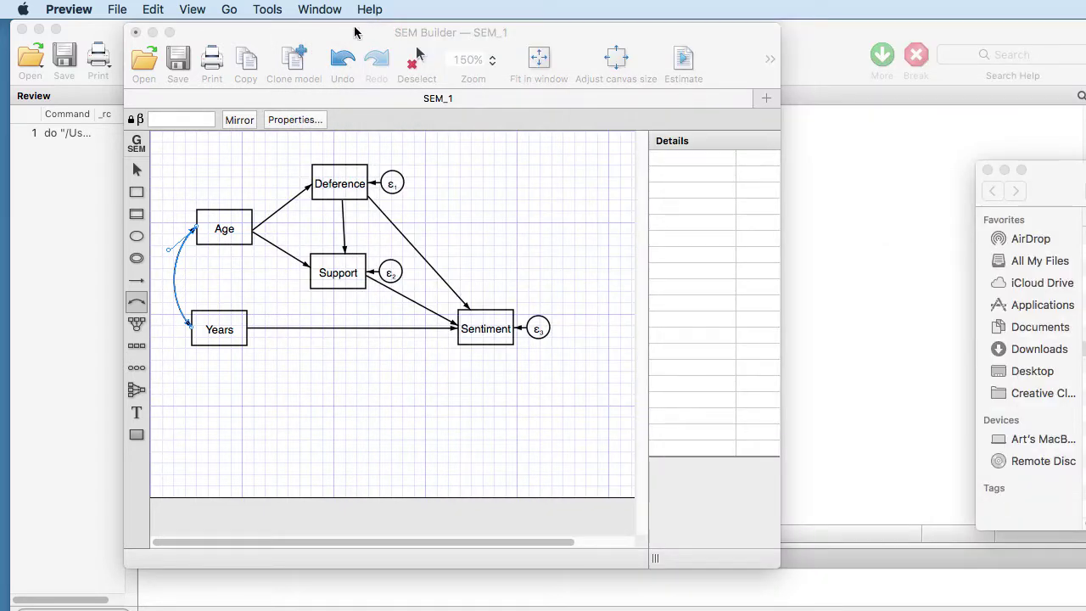
# - Estimate the path model using the Maximum likelihood method
pyautogui.moveTo(351, 32); pyautogui.dragTo(323, 31)
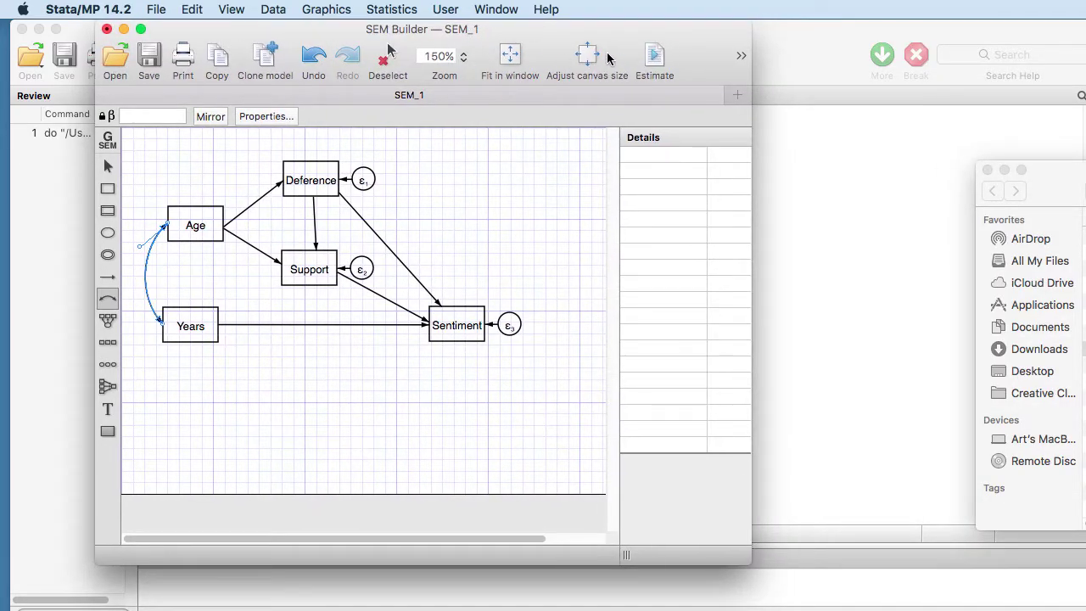
pyautogui.click(654, 56)
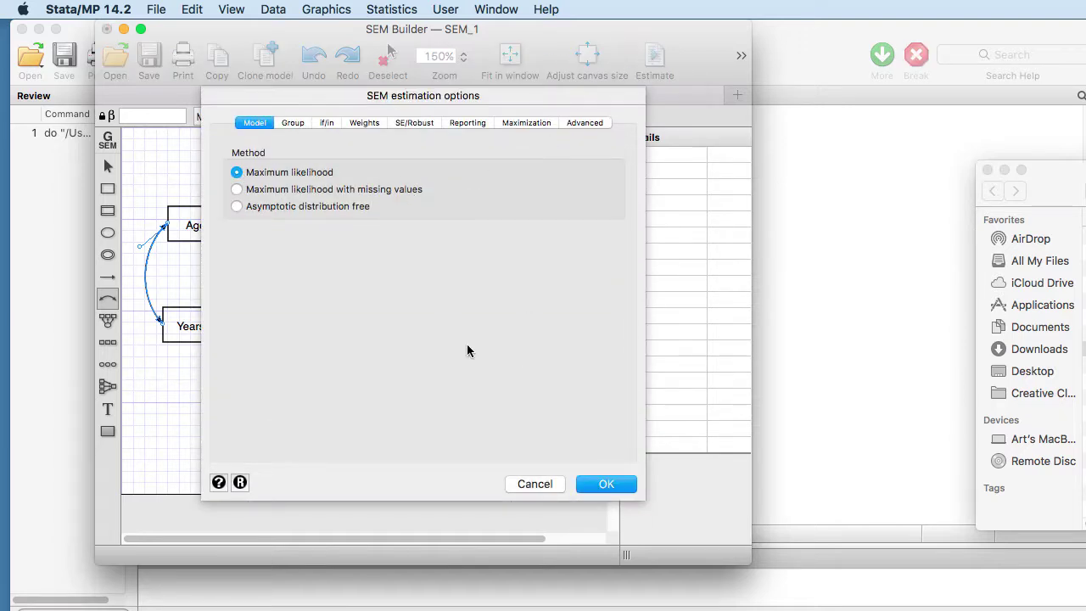
pyautogui.click(598, 482)
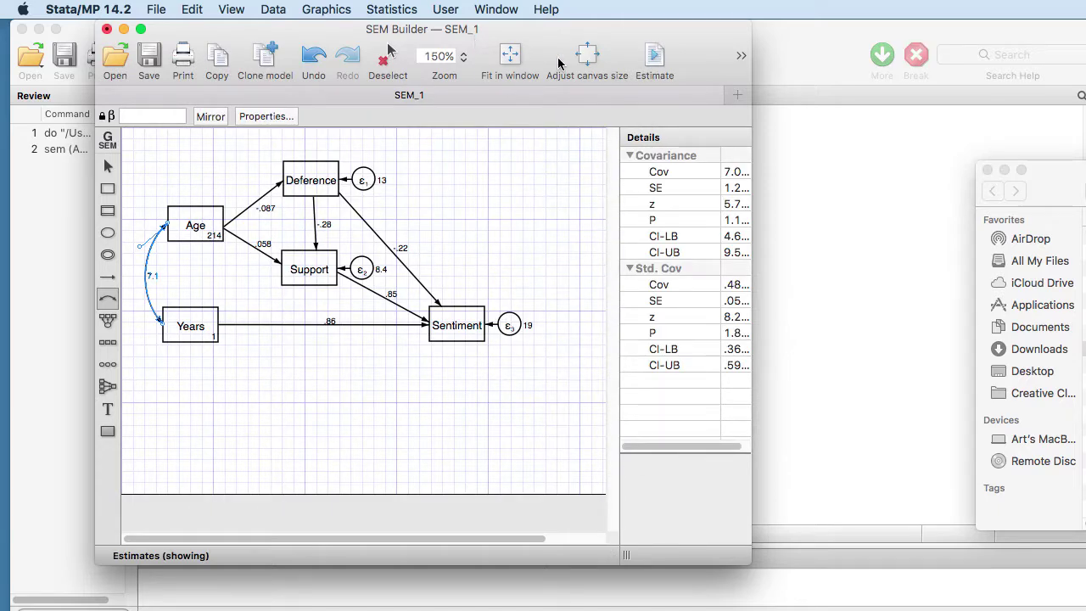
# - Close the Finder window and examine the structural estimates and model chi-square test in the results alongside the path diagram
pyautogui.click(987, 170)
pyautogui.moveTo(625, 37); pyautogui.dragTo(1085, 57)
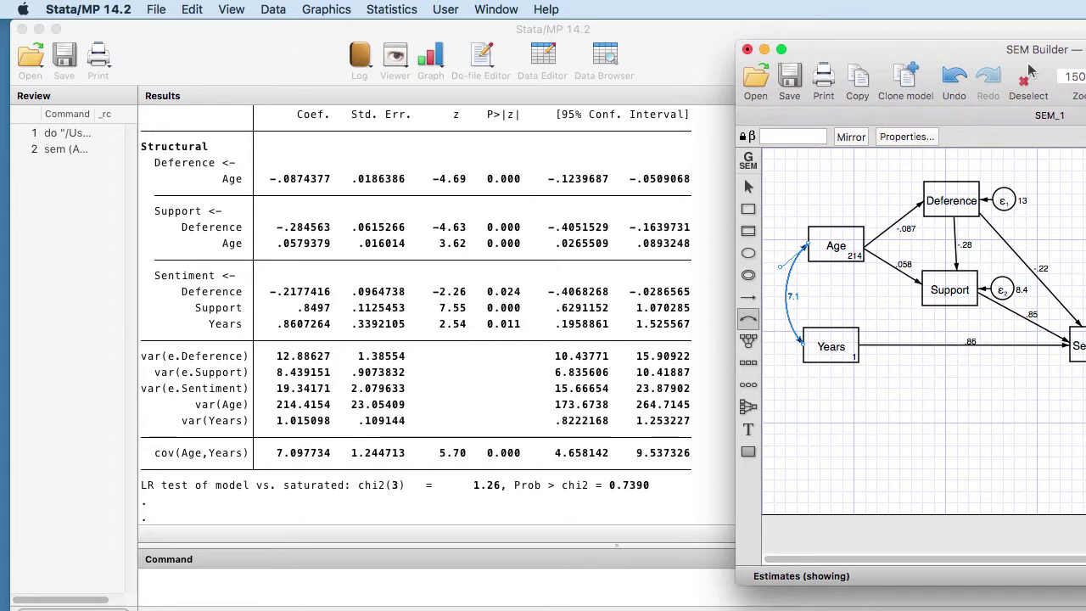
pyautogui.click(632, 68)
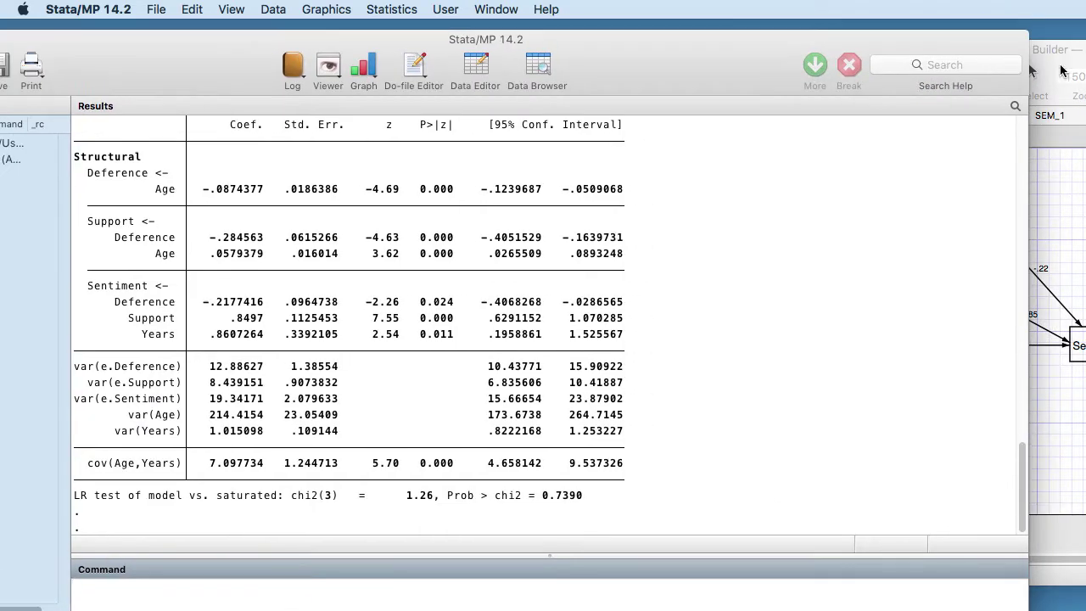
pyautogui.moveTo(1085, 61); pyautogui.dragTo(904, 65)
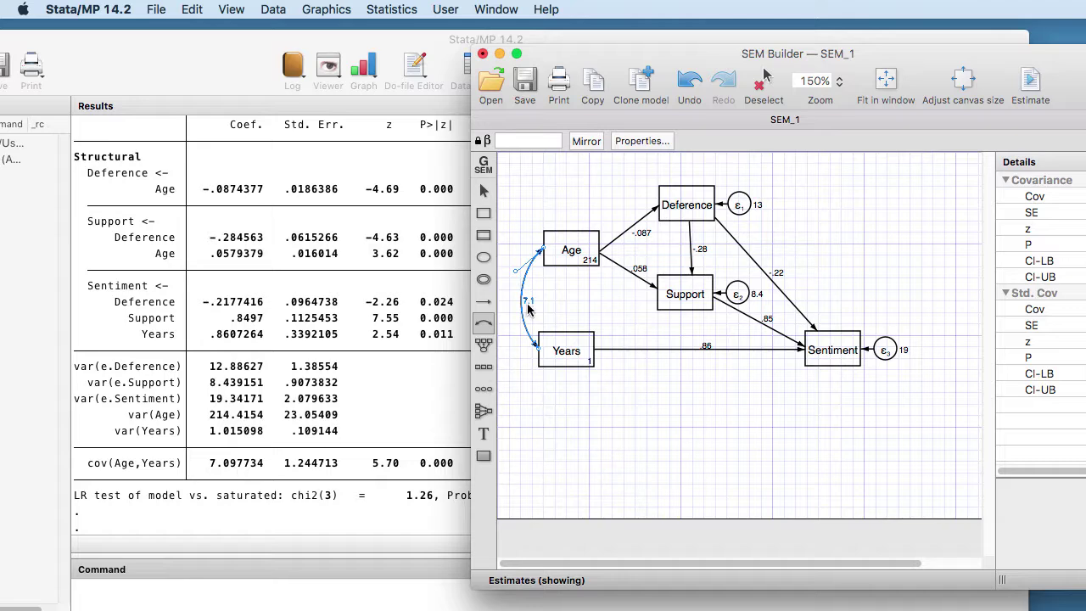
pyautogui.click(451, 368)
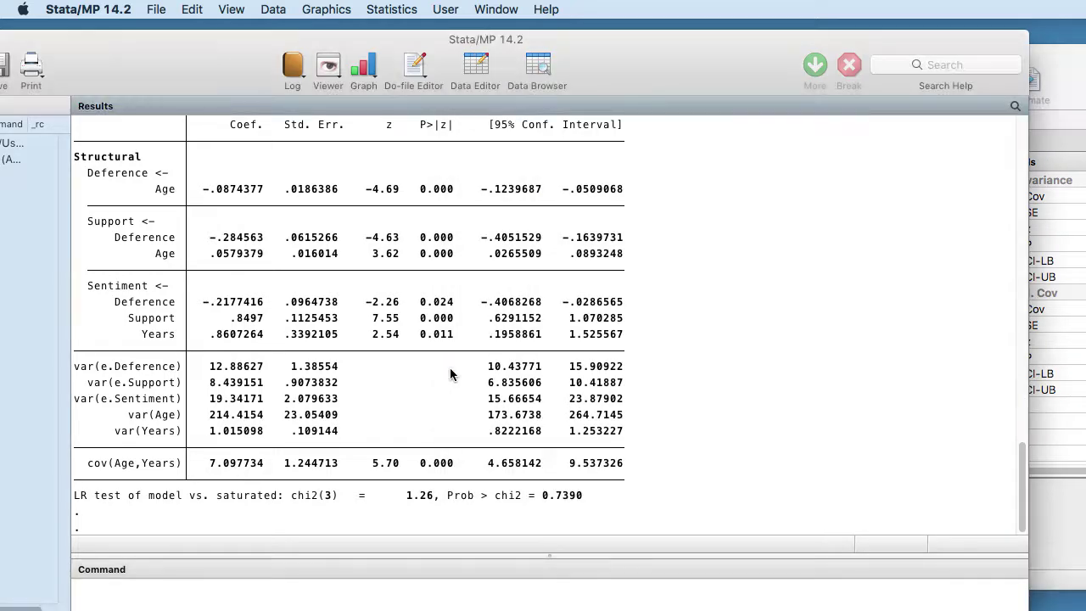
pyautogui.click(1031, 371)
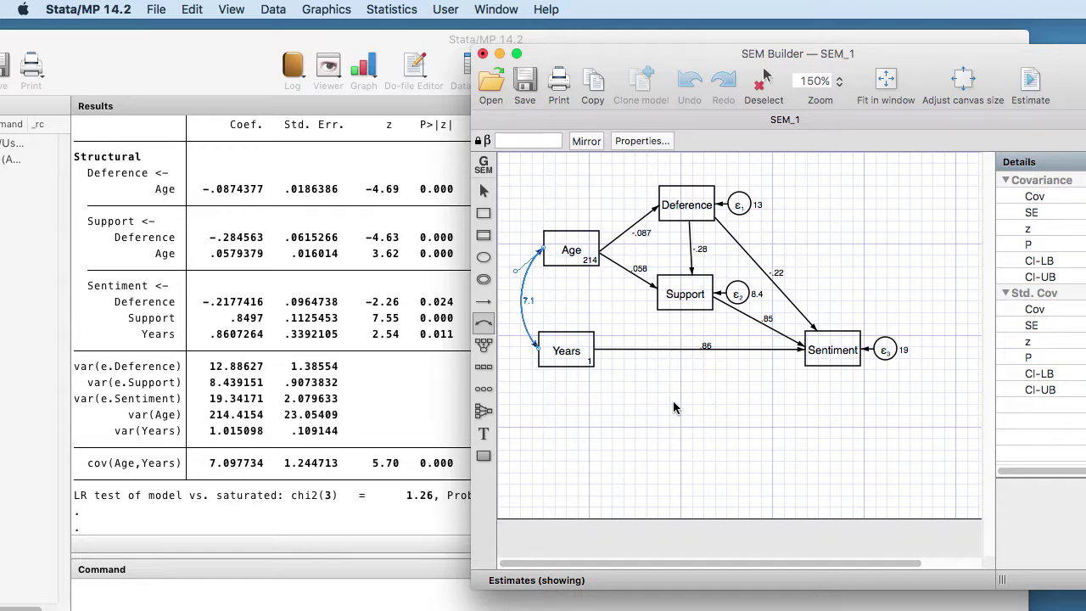
pyautogui.click(405, 519)
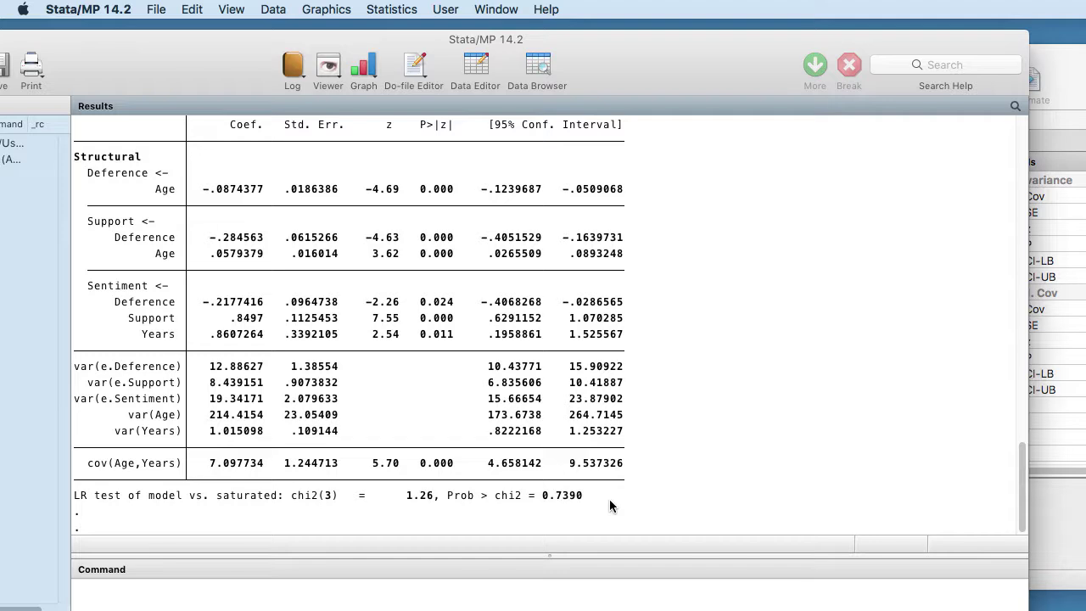
# - Run the equation-level goodness-of-fit statistics (eqgof) postestimation report for the model
pyautogui.click(375, 10)
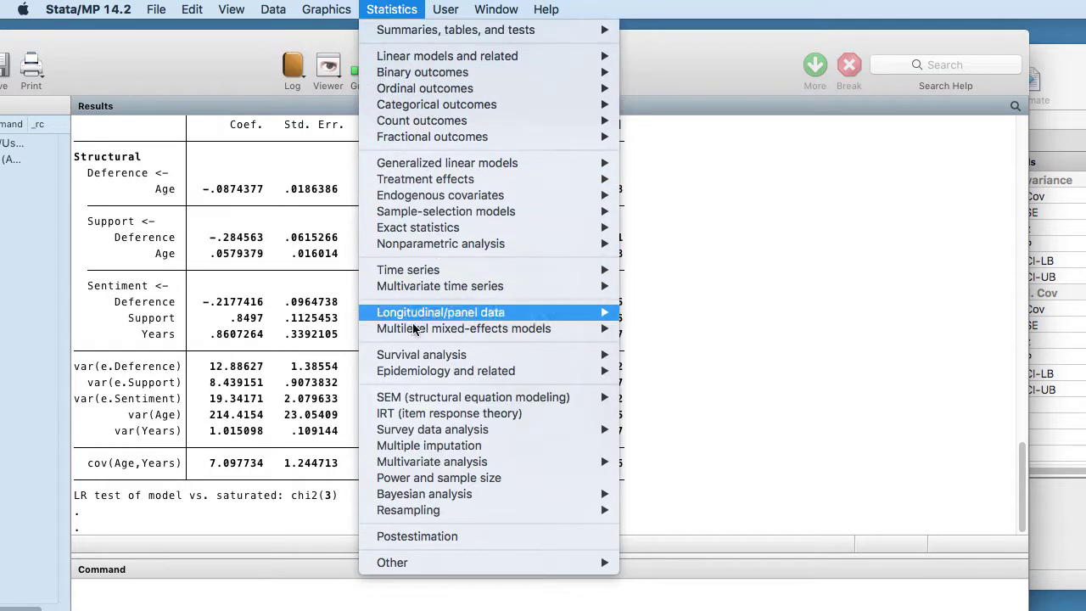
pyautogui.moveTo(434, 398)
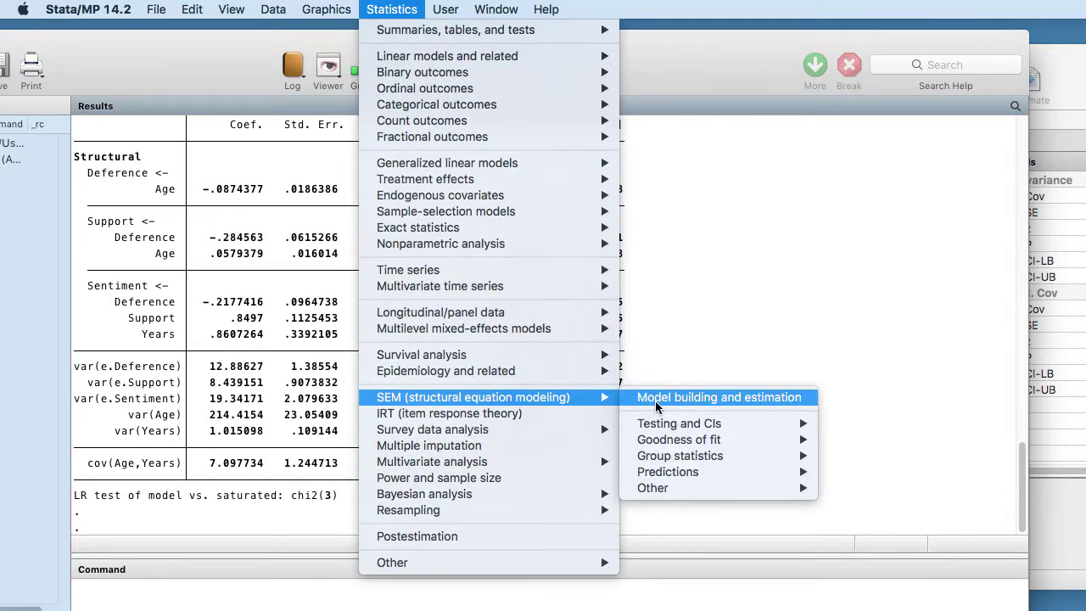
pyautogui.moveTo(669, 442)
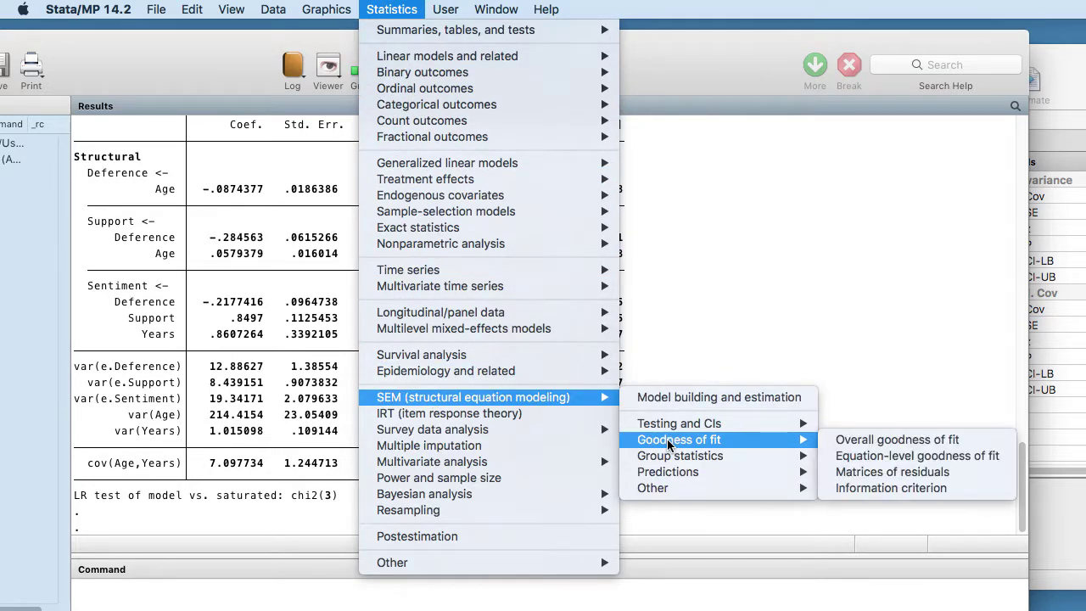
pyautogui.click(865, 460)
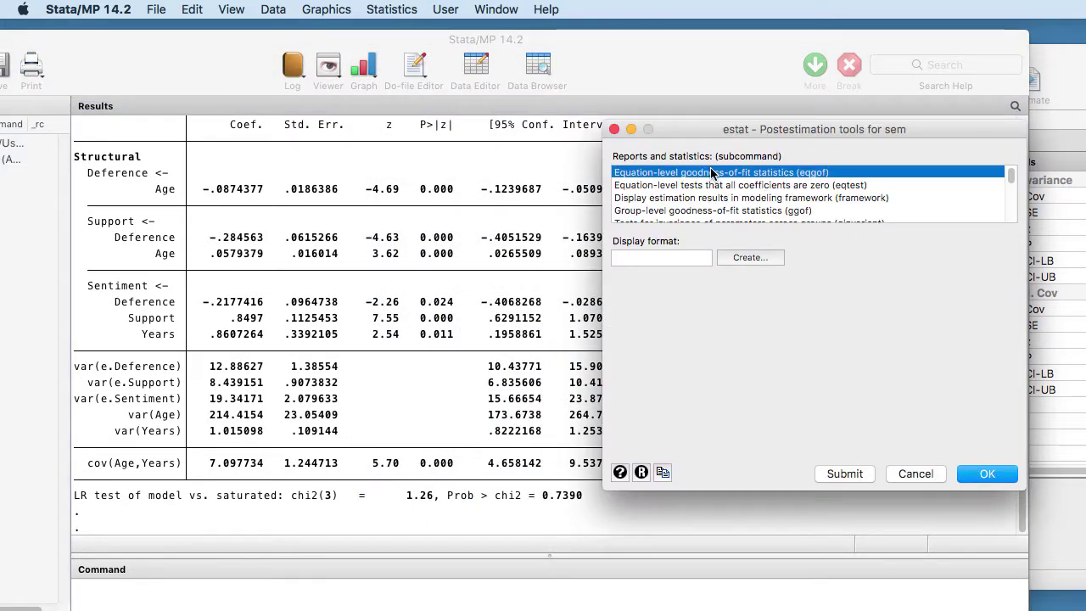
pyautogui.click(974, 475)
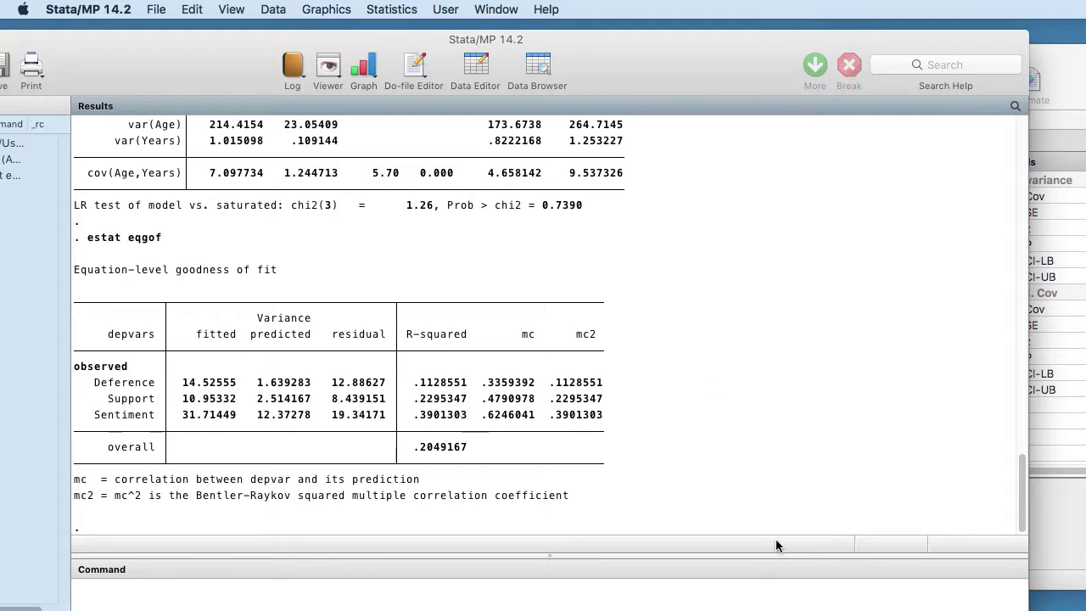
# - Switch to Word to read the Union Sentiment Structural Equations document, and return to the Stata results
pyautogui.press('super+Tab')
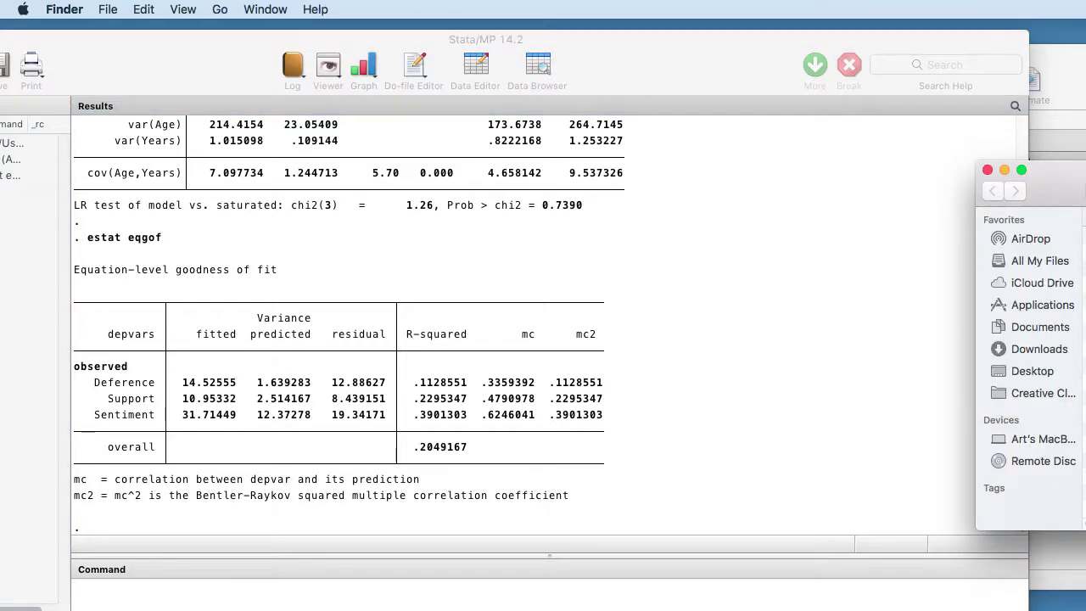
pyautogui.press('super+Tab')
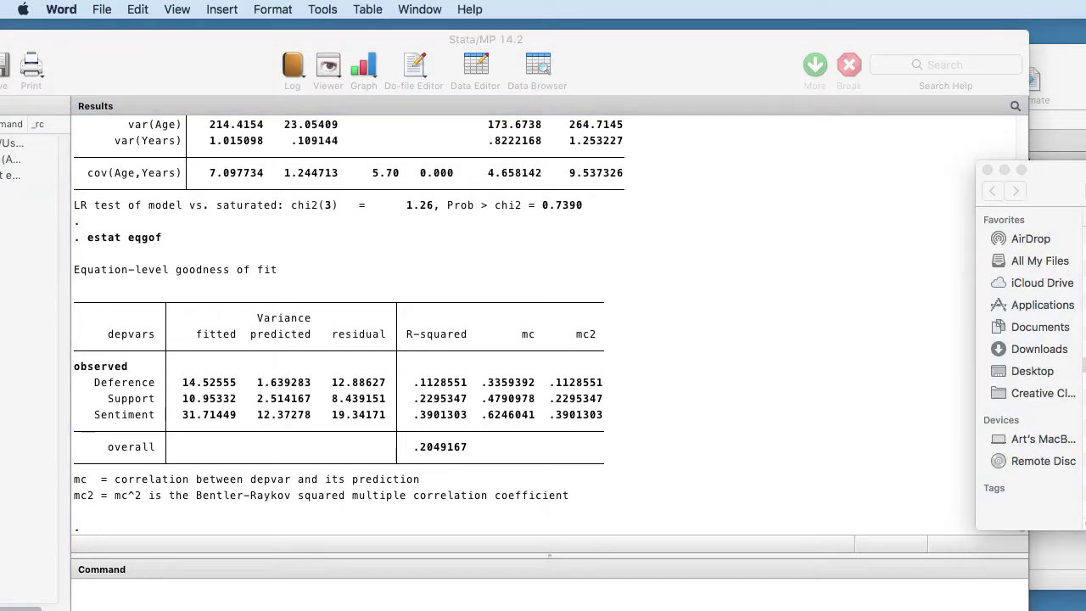
pyautogui.moveTo(856, 43); pyautogui.dragTo(467, 31)
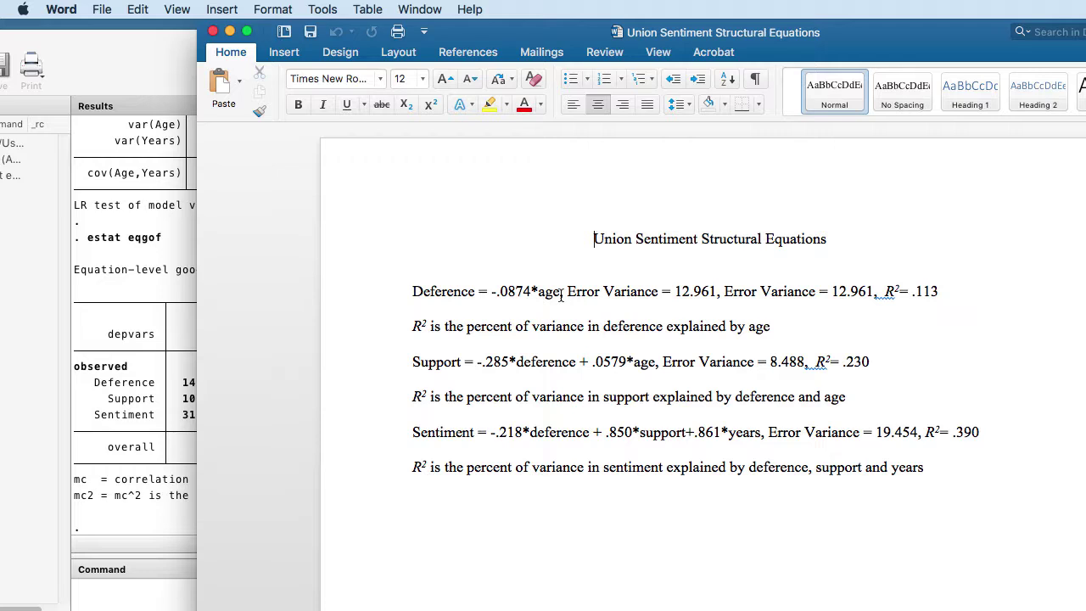
pyautogui.click(157, 327)
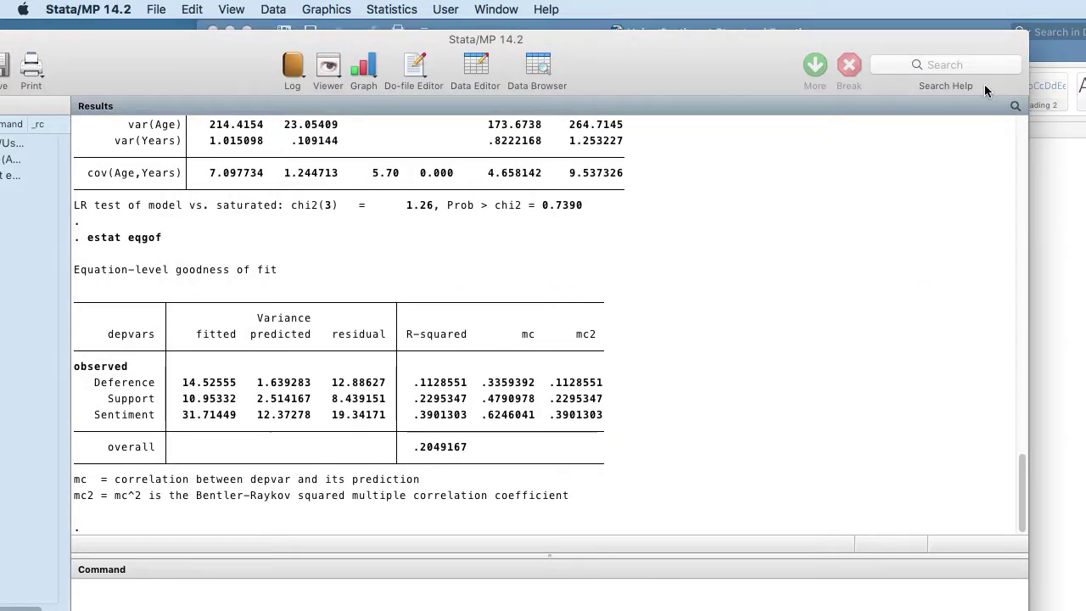
# - Compare the path coefficients in the SEM Builder diagram with the structural equations in Word, and return to the Stata results
pyautogui.click(376, 17)
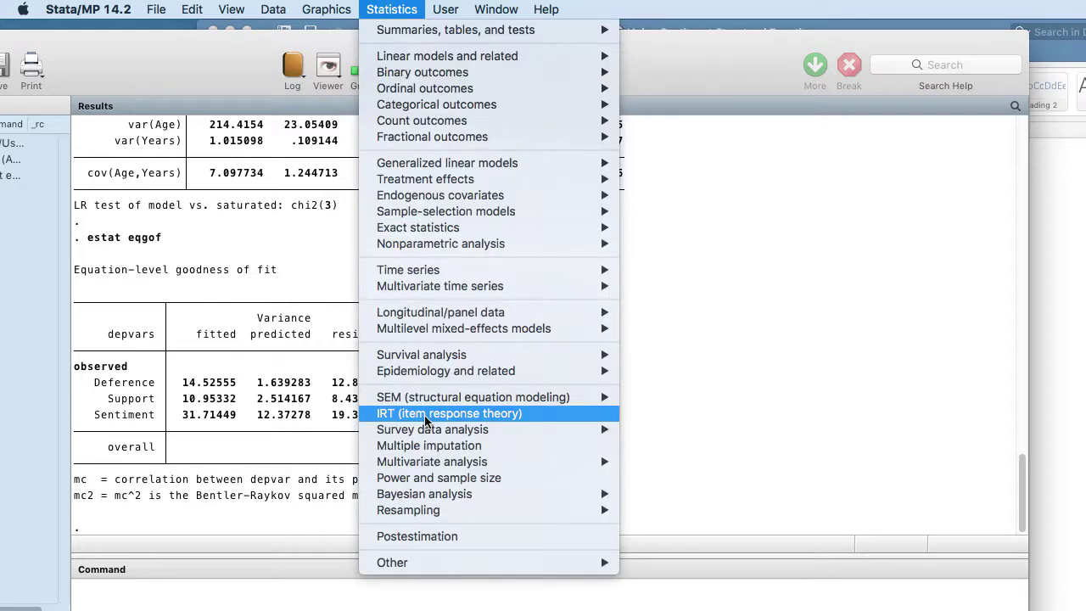
pyautogui.moveTo(426, 403)
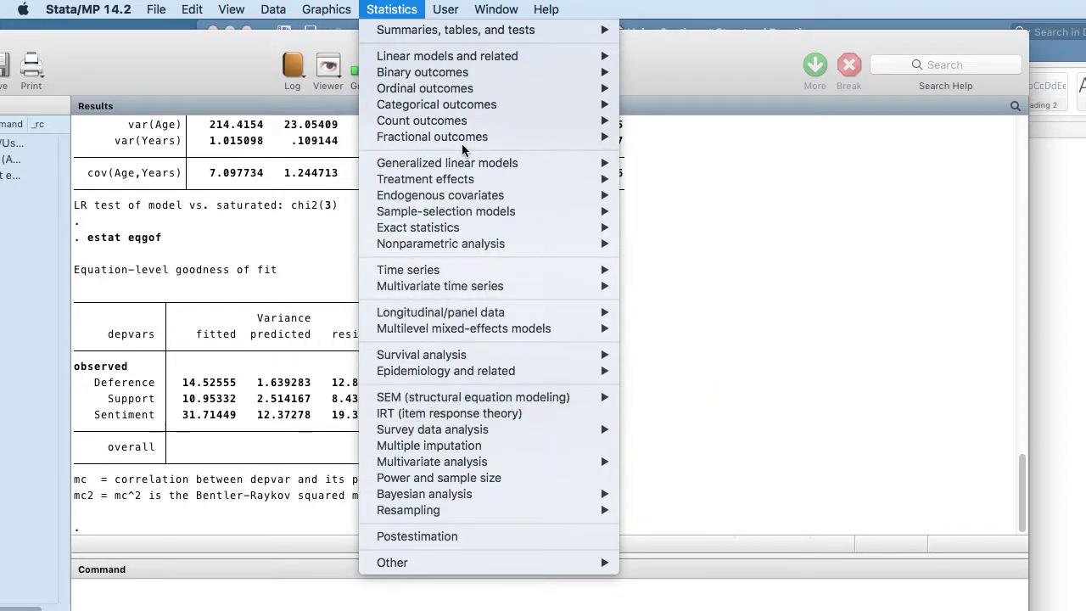
pyautogui.moveTo(479, 17)
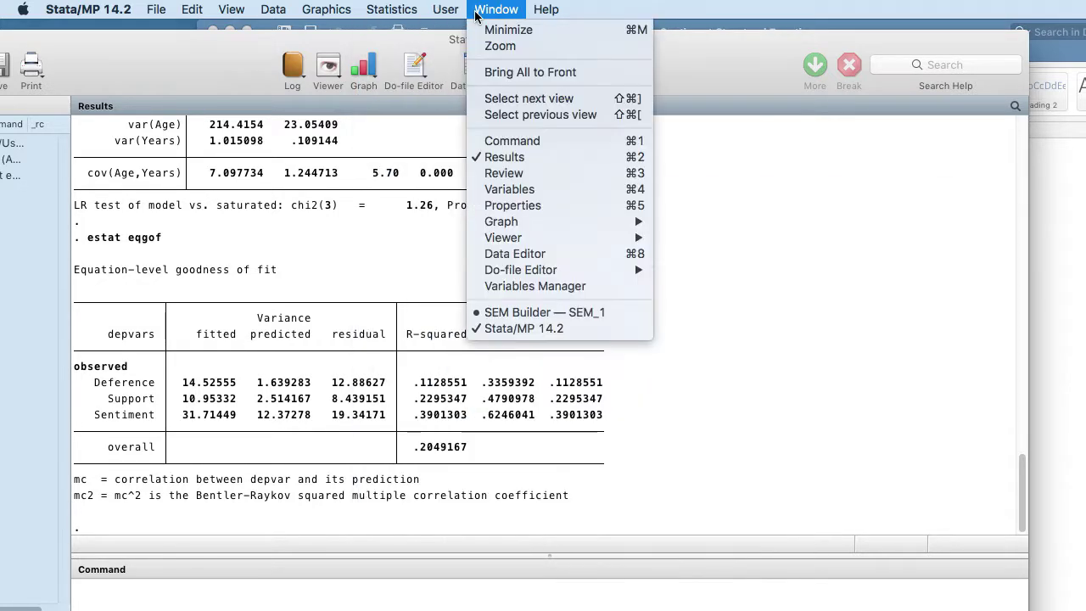
pyautogui.click(519, 313)
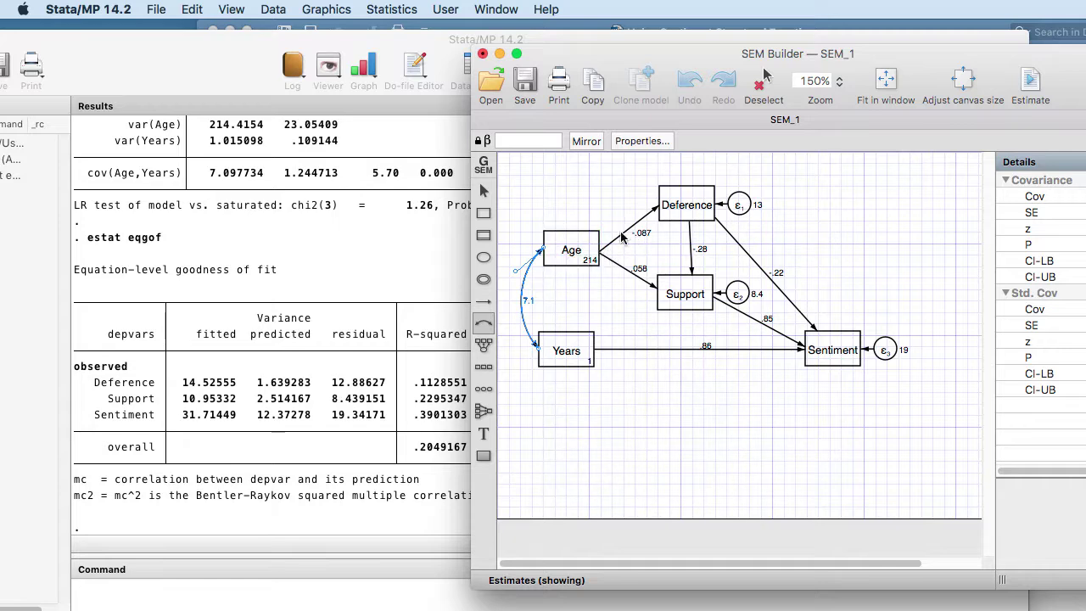
pyautogui.click(765, 27)
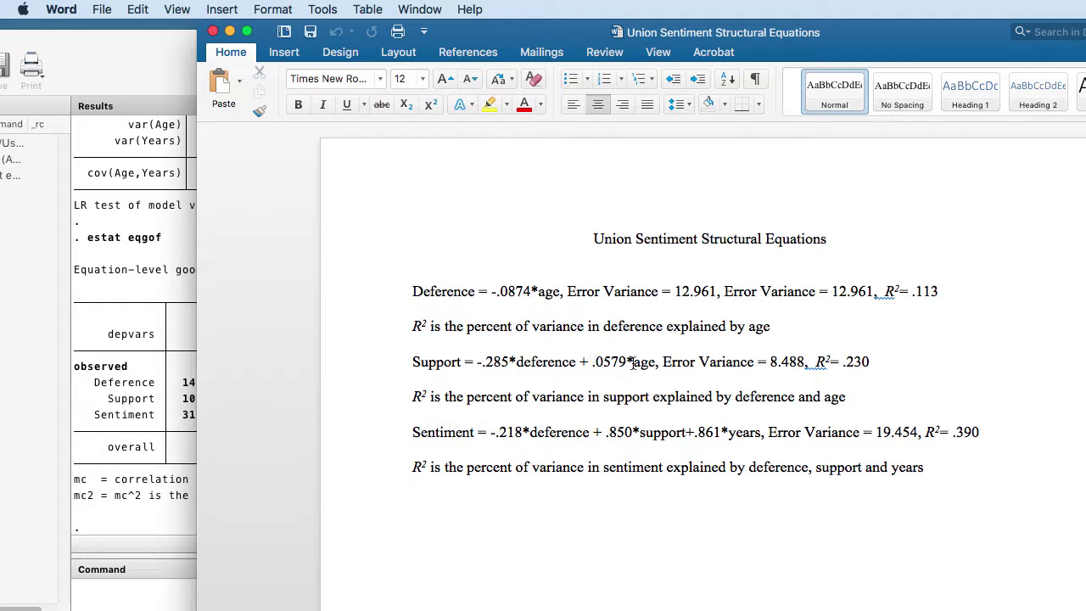
pyautogui.click(178, 369)
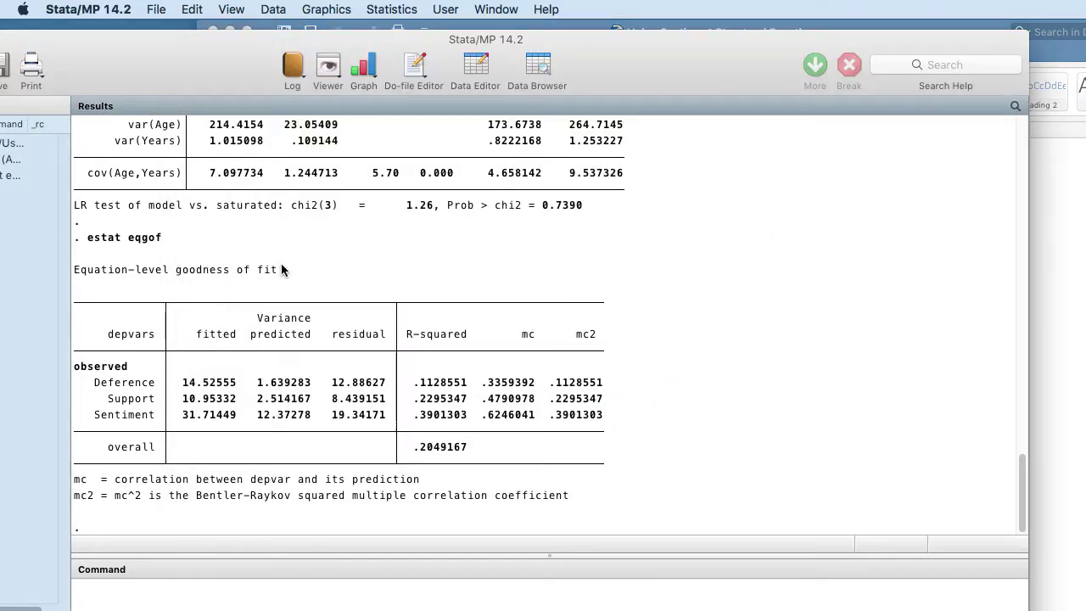
# - Examine the structural coefficients in the estimation results, and bring the SEM Builder path diagram forward
pyautogui.scroll(2, 285, 278)
pyautogui.scroll(6, 287, 280)
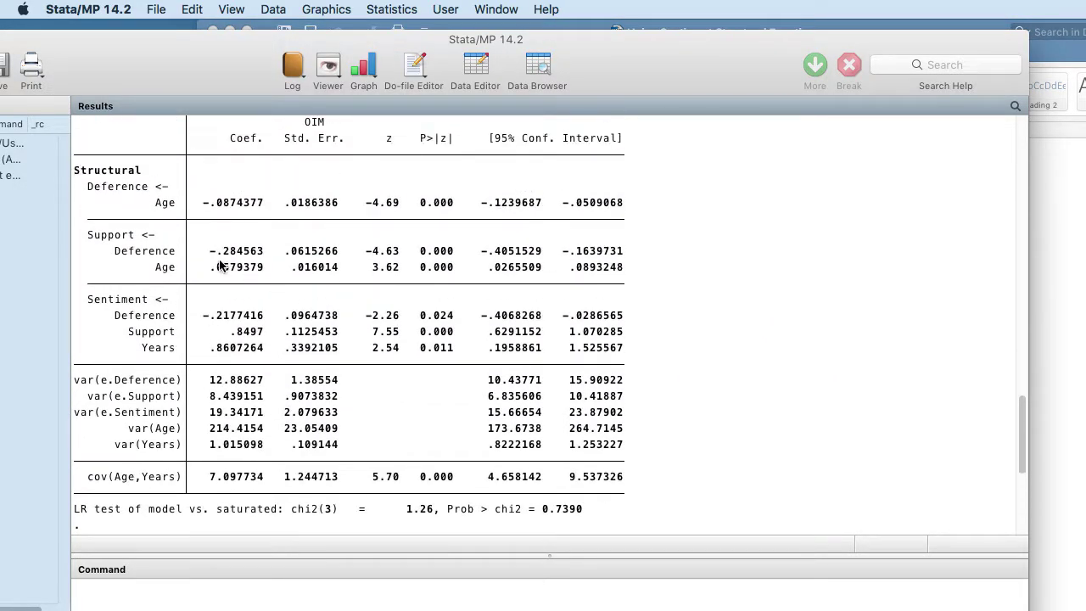
pyautogui.moveTo(264, 268); pyautogui.dragTo(252, 257)
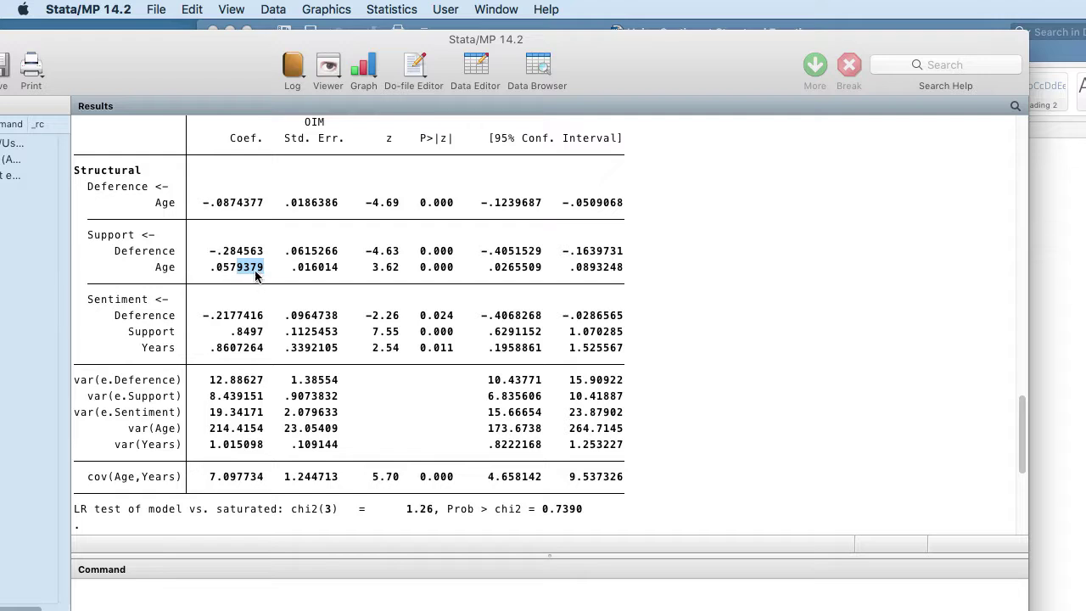
pyautogui.click(293, 283)
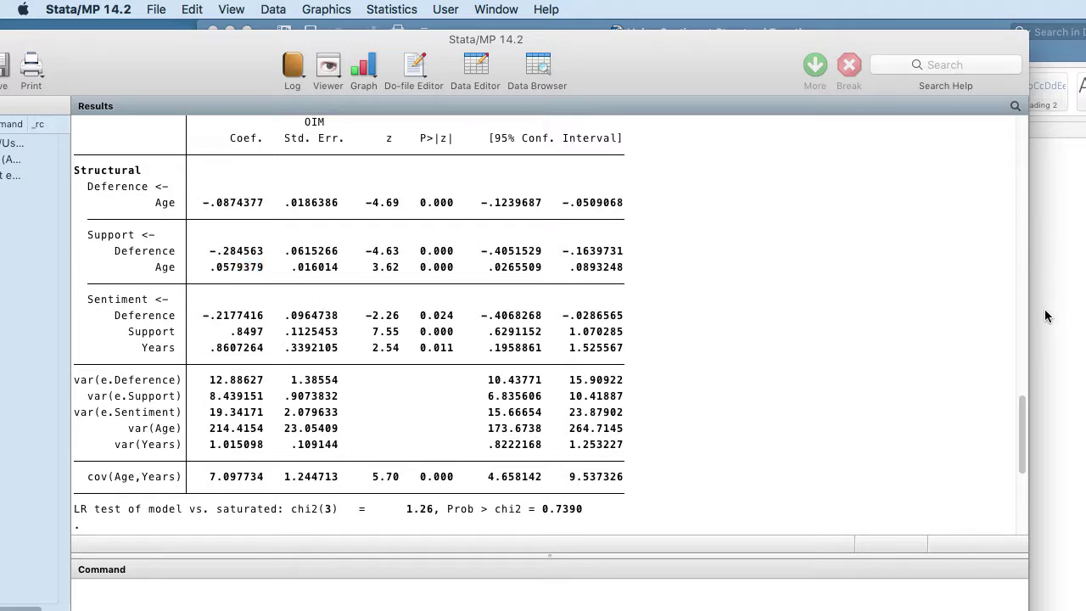
pyautogui.click(501, 12)
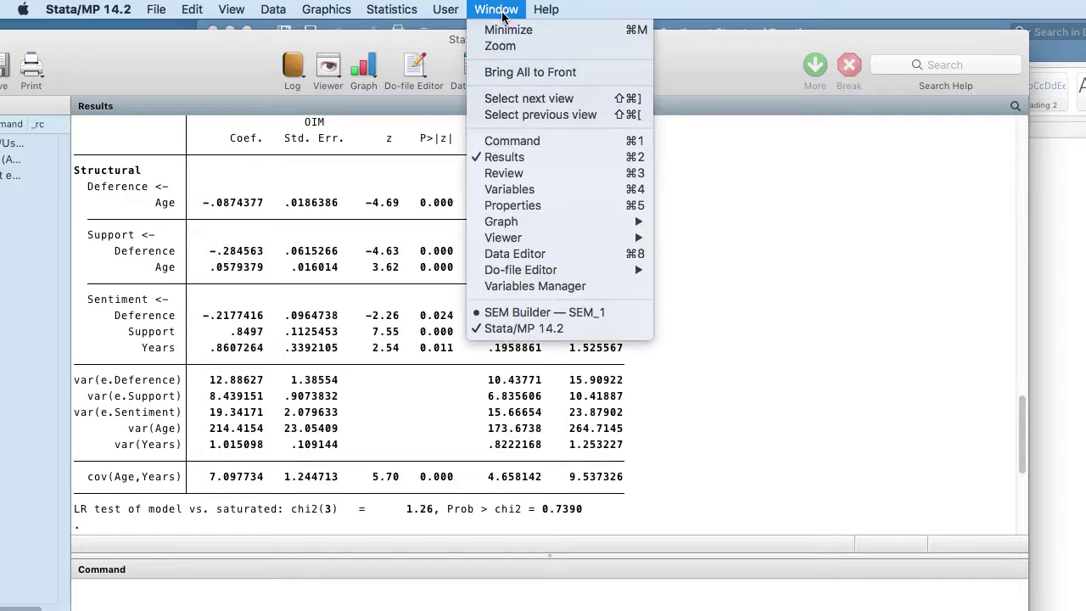
pyautogui.click(547, 312)
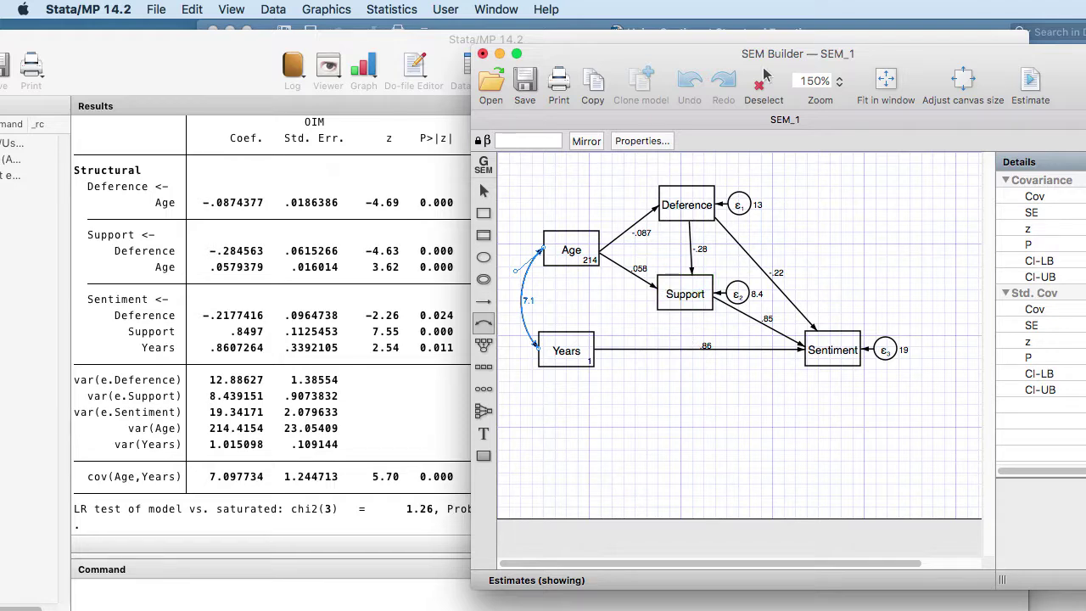
# - Compare the SEM Builder path coefficients with the Union Sentiment Structural Equations document in Word, and minimize the SEM Builder window
pyautogui.press('super+Tab')
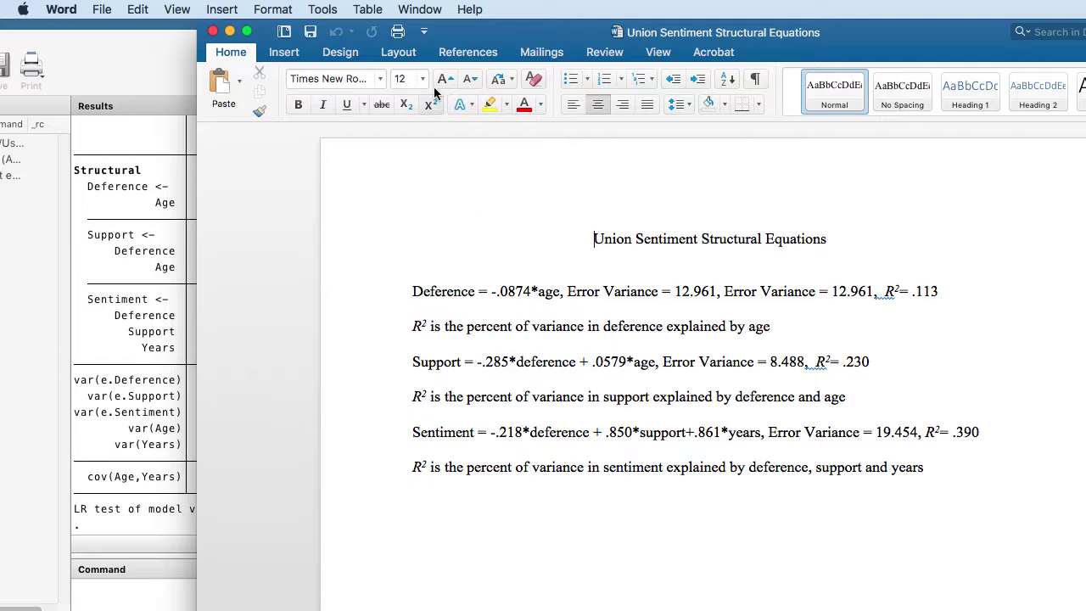
pyautogui.moveTo(484, 41); pyautogui.dragTo(475, 177)
pyautogui.click(643, 119)
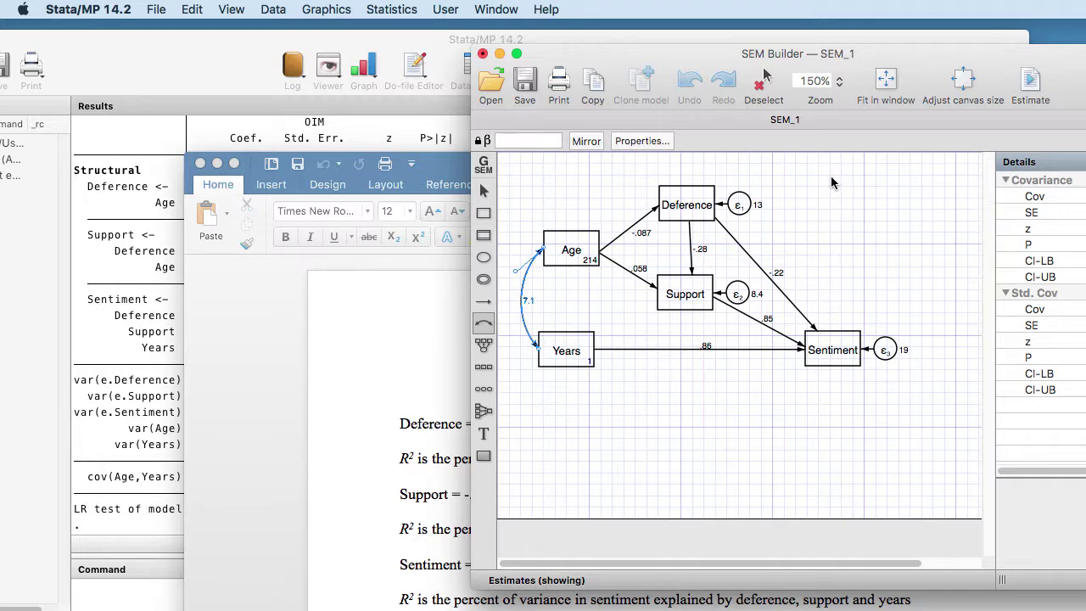
pyautogui.click(440, 362)
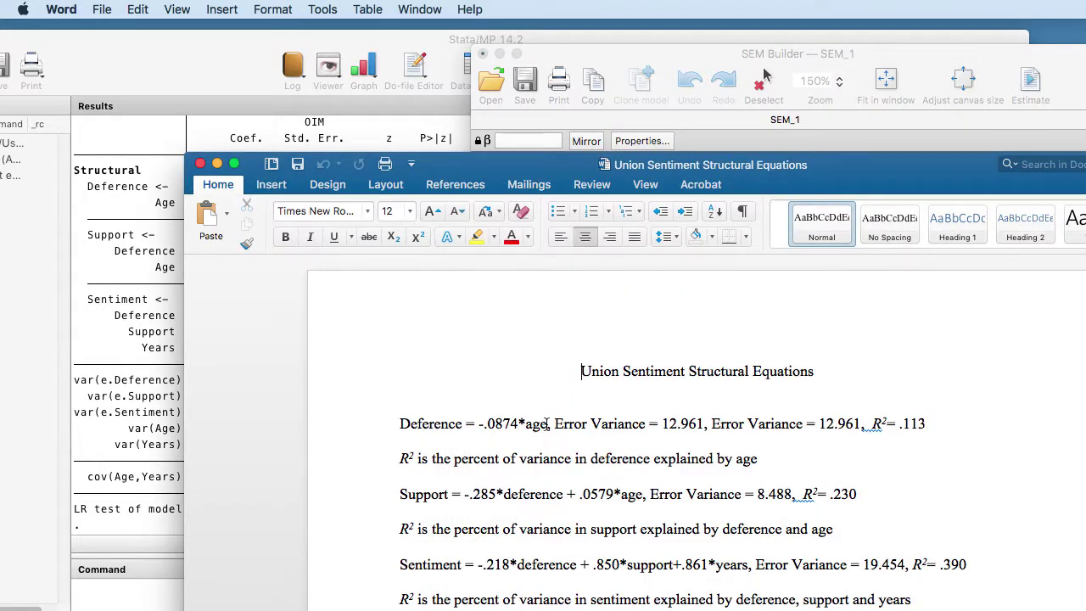
pyautogui.moveTo(535, 165); pyautogui.dragTo(530, 121)
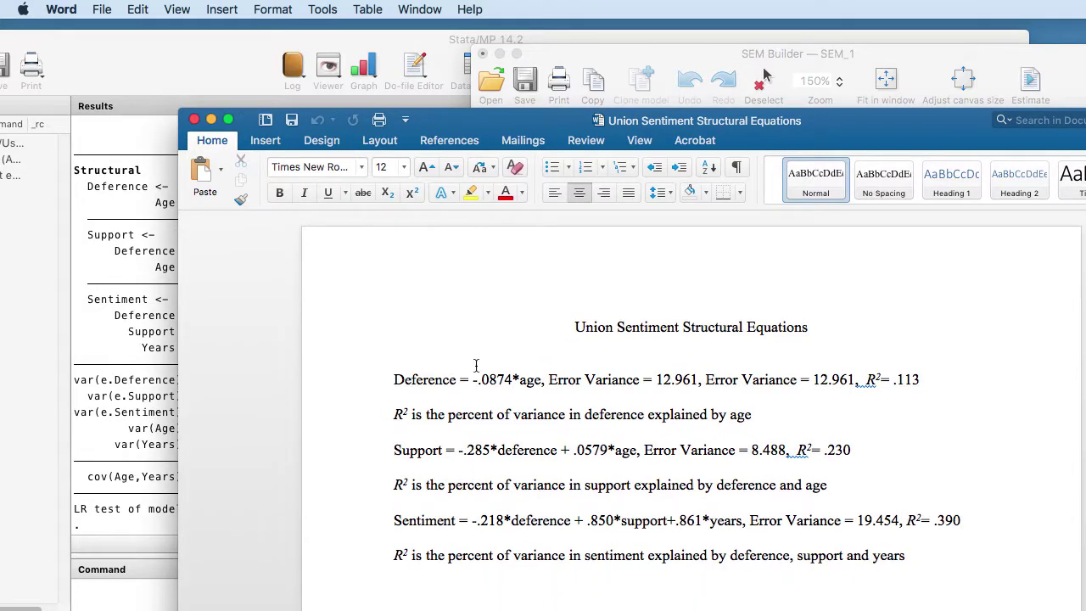
pyautogui.click(392, 379)
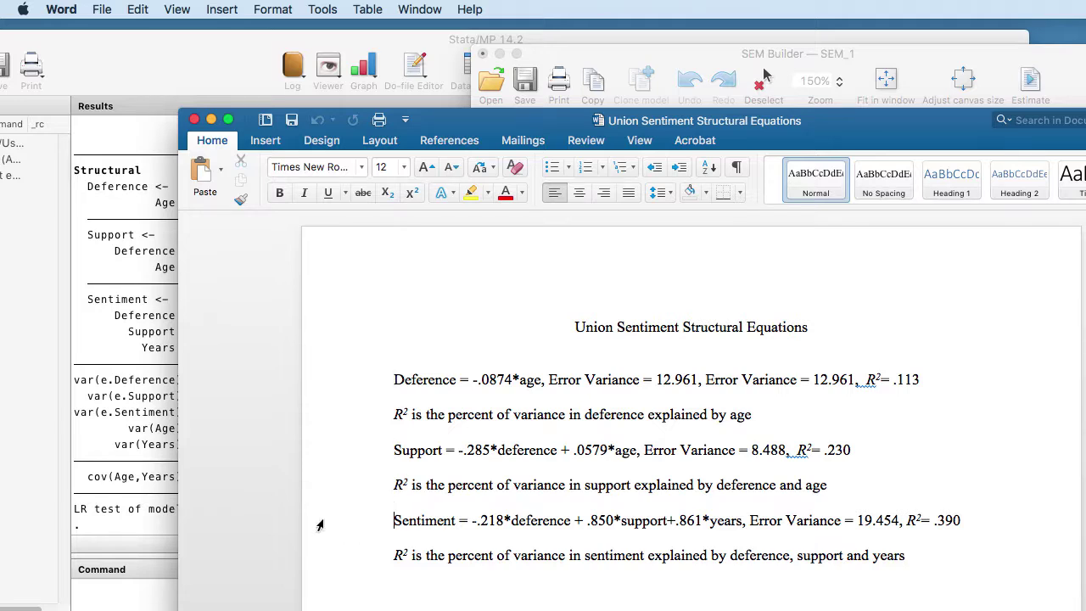
pyautogui.click(573, 65)
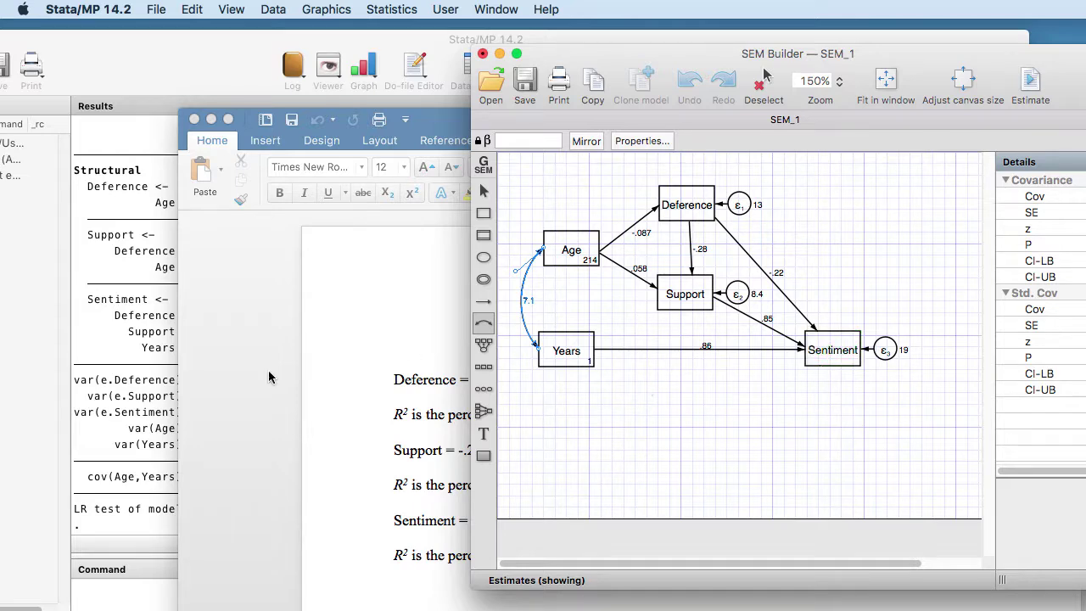
pyautogui.click(501, 56)
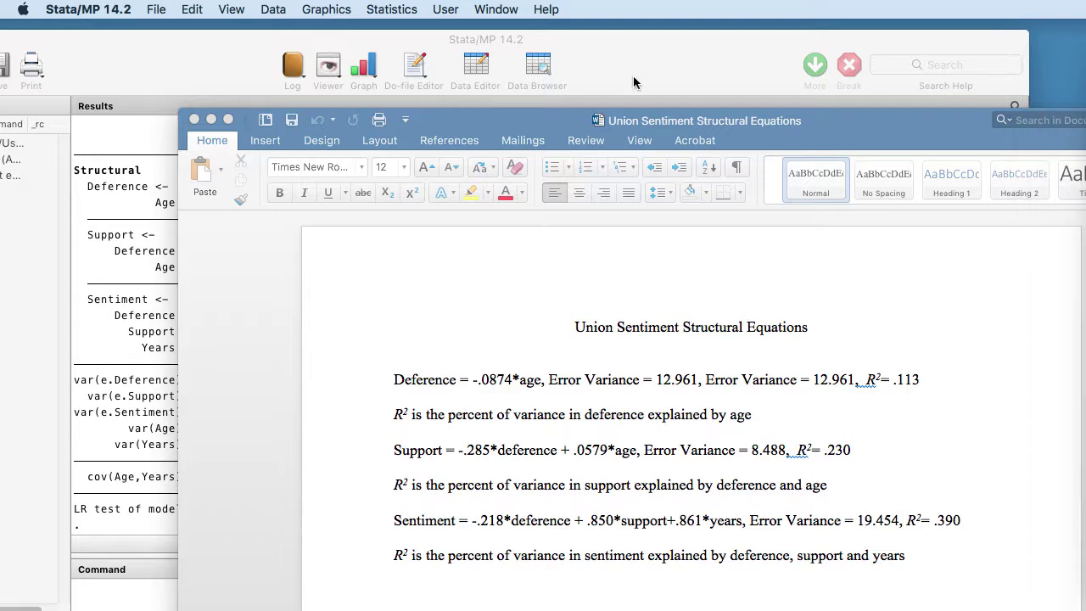
# - Place the Word equations beside the Stata estimates and compare their coefficients and error variances
pyautogui.click(488, 129)
pyautogui.moveTo(489, 129); pyautogui.dragTo(681, 61)
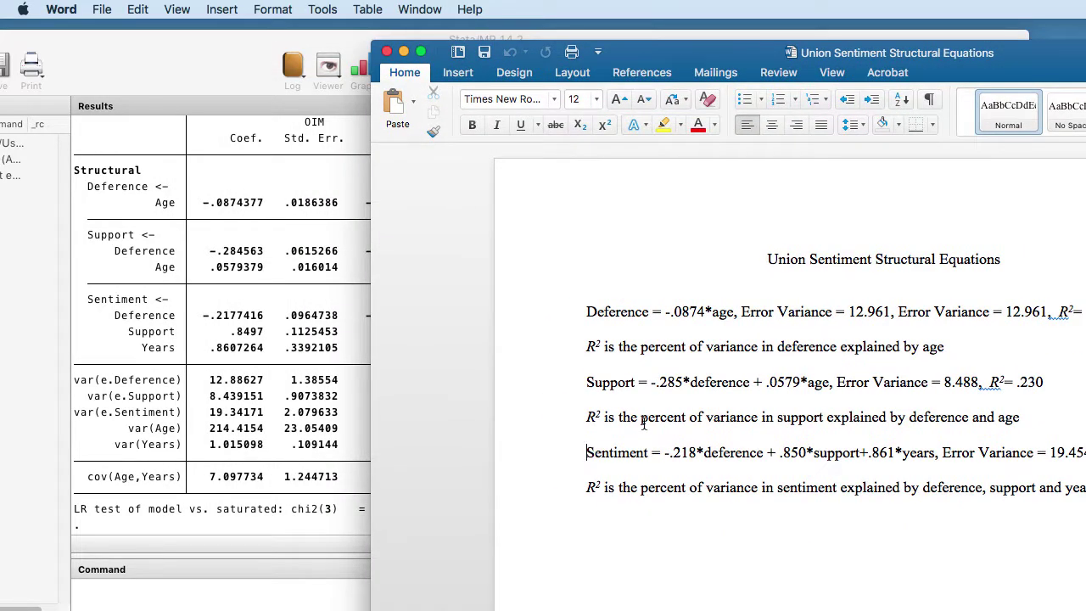
pyautogui.click(594, 443)
pyautogui.moveTo(770, 54); pyautogui.dragTo(620, 48)
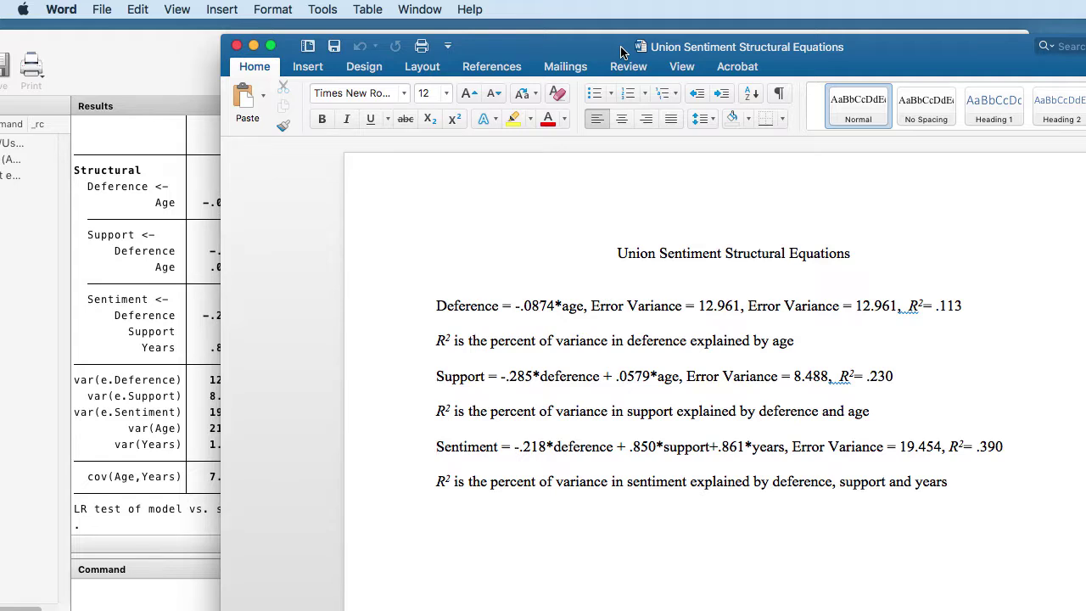
# - Return to the equation-level goodness-of-fit table in Stata and arrange the Word equations beside its R-squared column
pyautogui.click(104, 425)
pyautogui.scroll(-3, 235, 455)
pyautogui.scroll(-5, 235, 455)
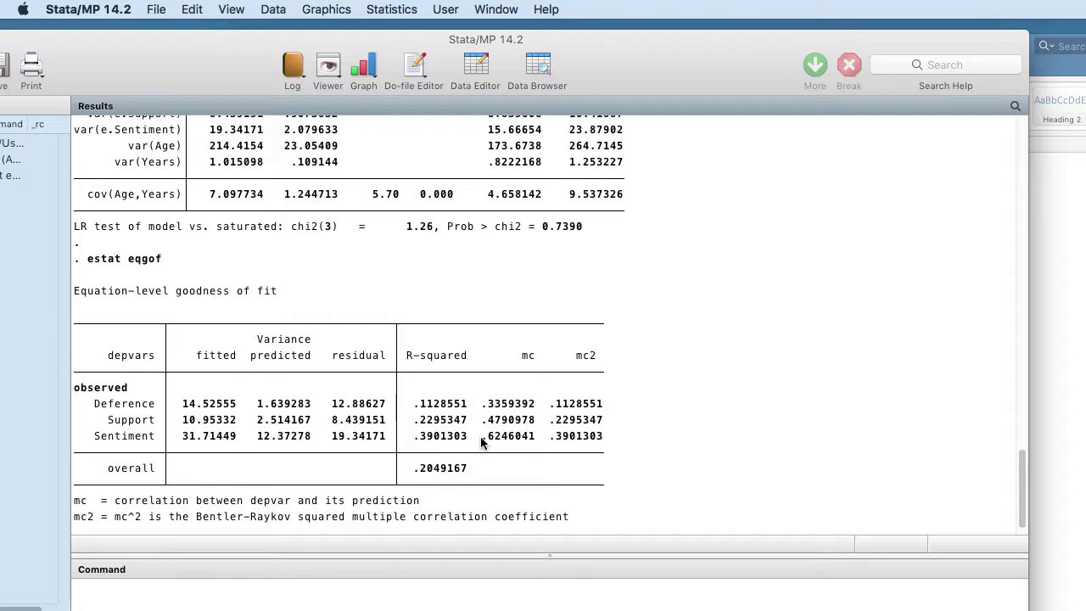
pyautogui.click(1071, 360)
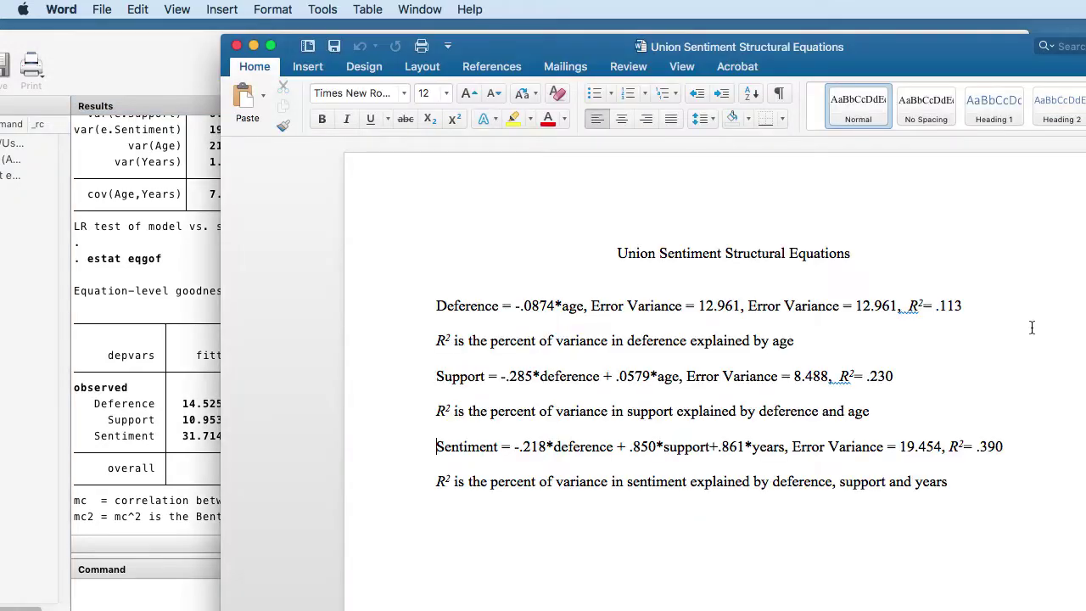
pyautogui.click(150, 58)
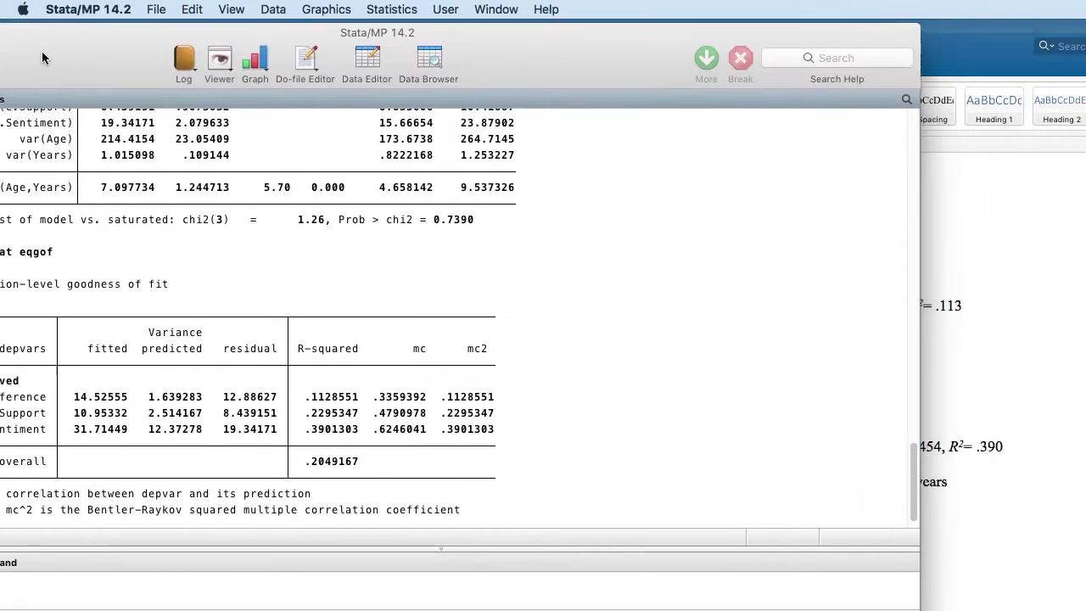
pyautogui.click(1020, 256)
pyautogui.moveTo(608, 47); pyautogui.dragTo(716, 58)
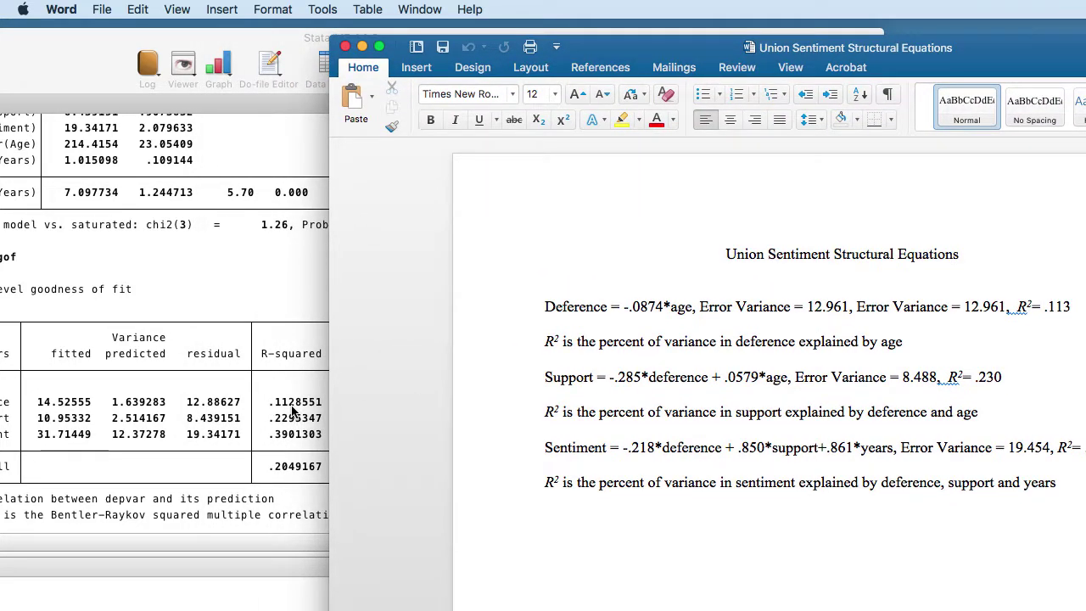
# - Compare the R-squared values in the Deference, Support and Sentiment equations in Word with Stata's equation-level goodness-of-fit table
pyautogui.tripleClick(562, 306)
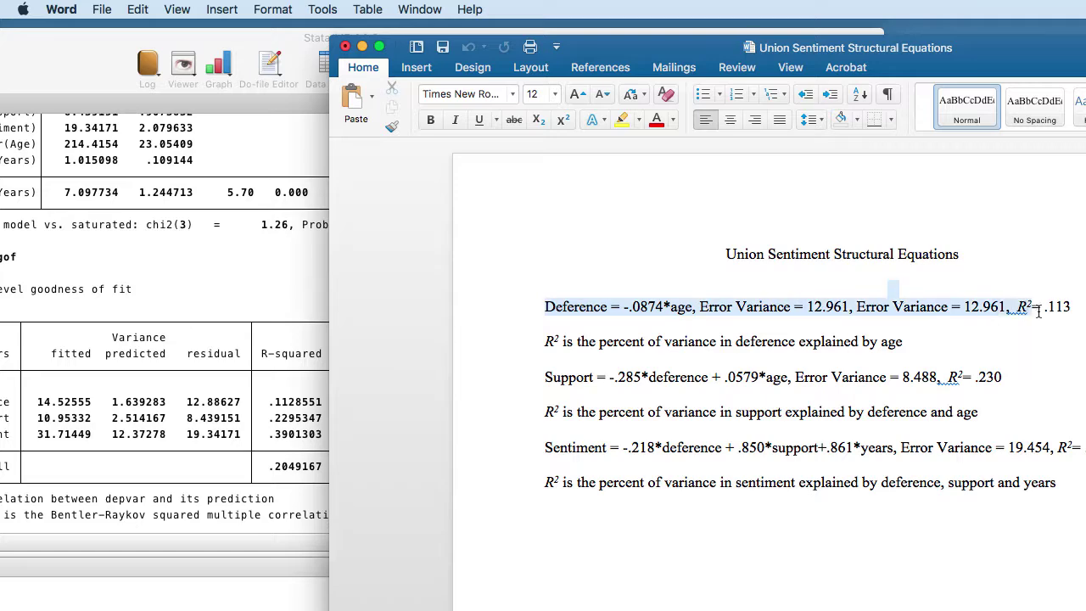
pyautogui.click(299, 425)
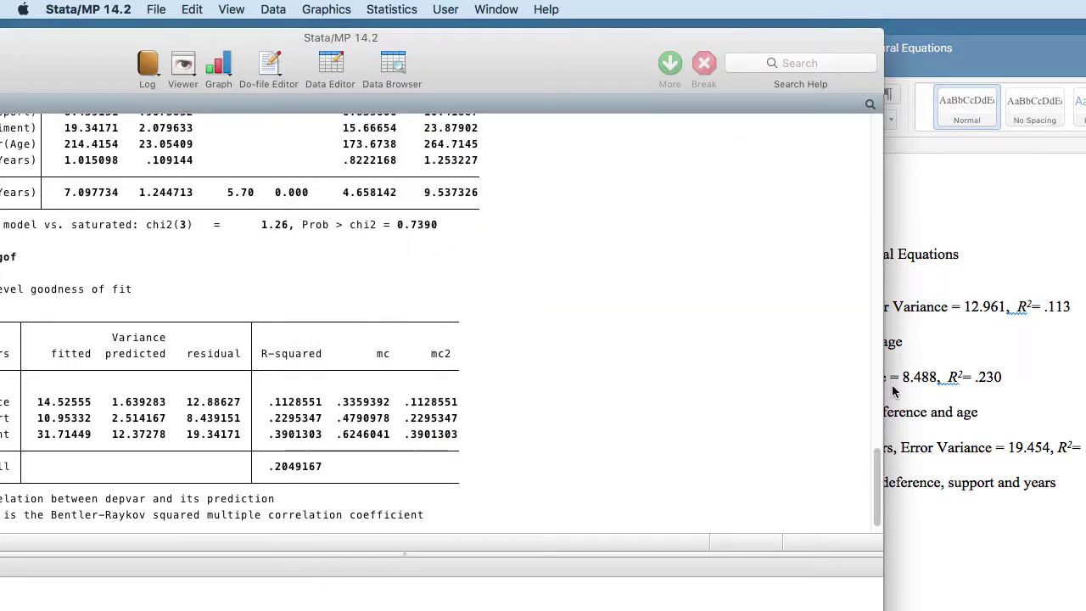
pyautogui.click(1040, 379)
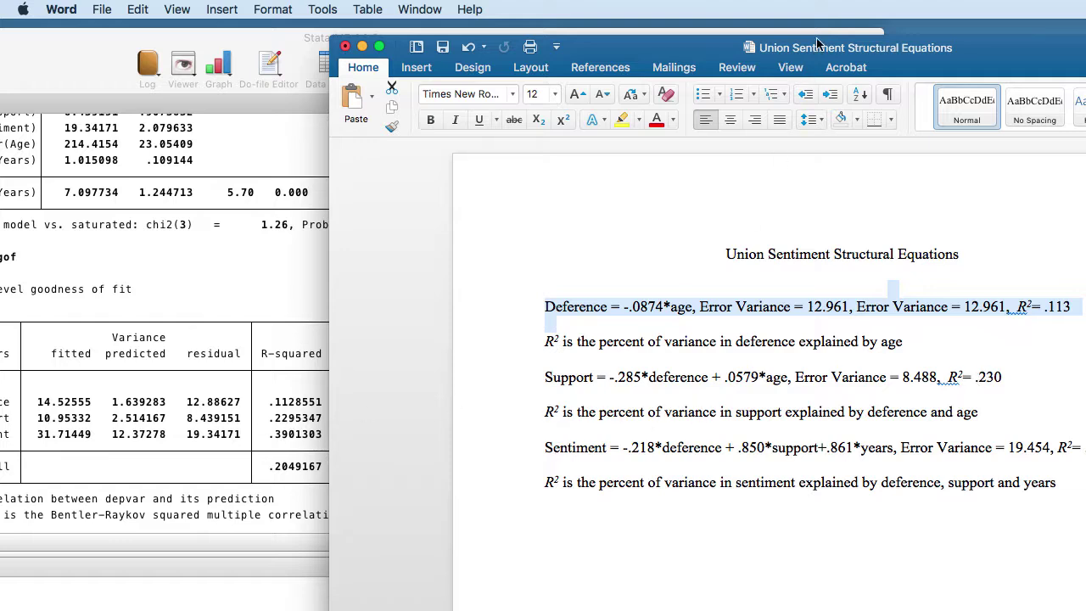
pyautogui.moveTo(813, 55); pyautogui.dragTo(781, 62)
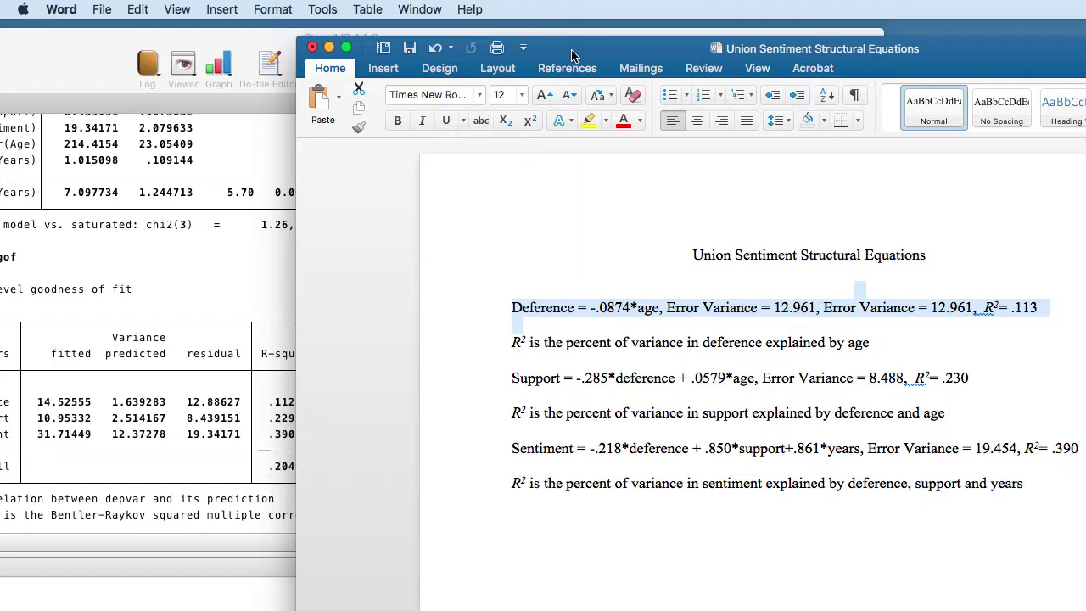
pyautogui.moveTo(572, 54); pyautogui.dragTo(643, 46)
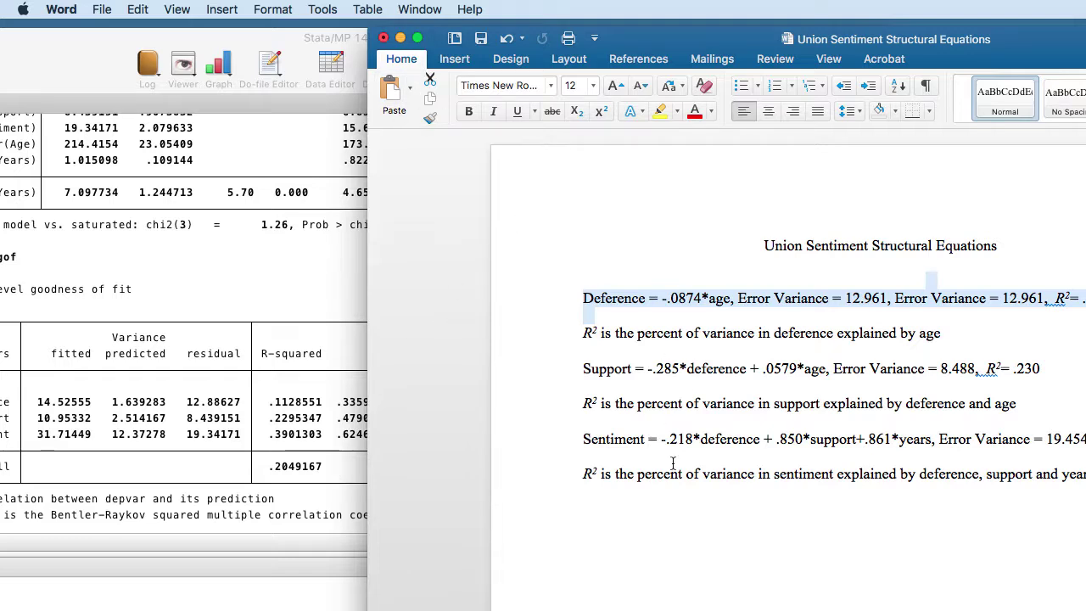
pyautogui.moveTo(613, 50); pyautogui.dragTo(536, 46)
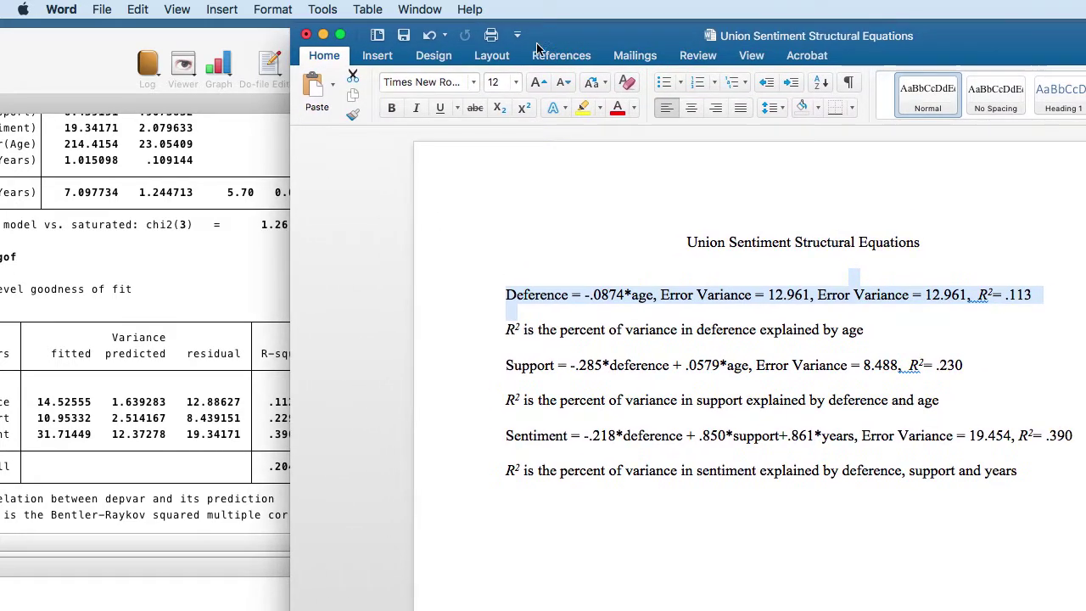
# - Close the Union Sentiment Structural Equations document with its changes saved, and bring the whole Stata window into view
pyautogui.click(307, 36)
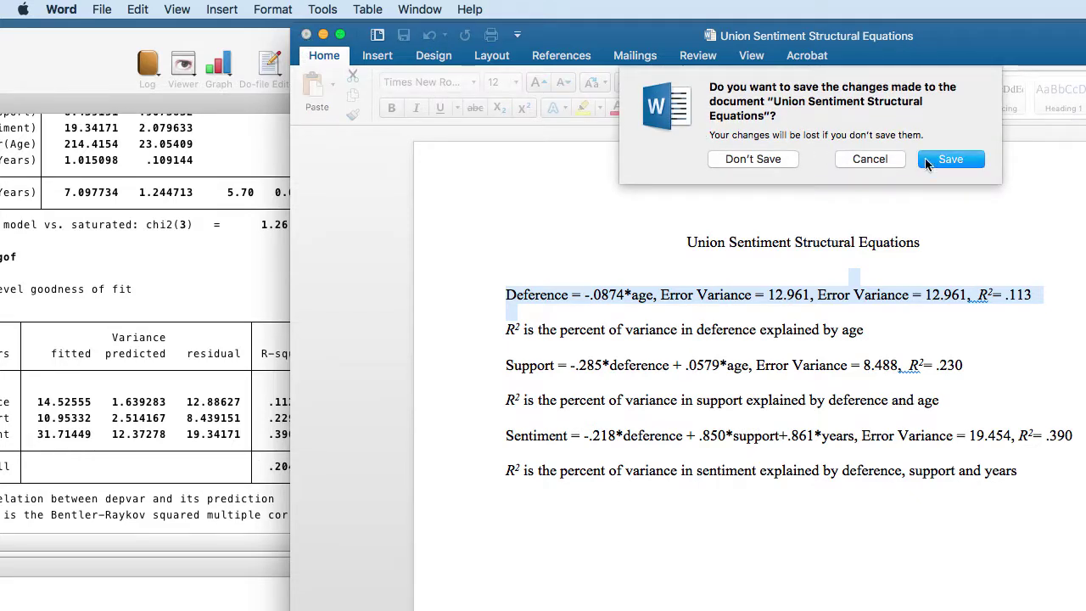
pyautogui.click(933, 160)
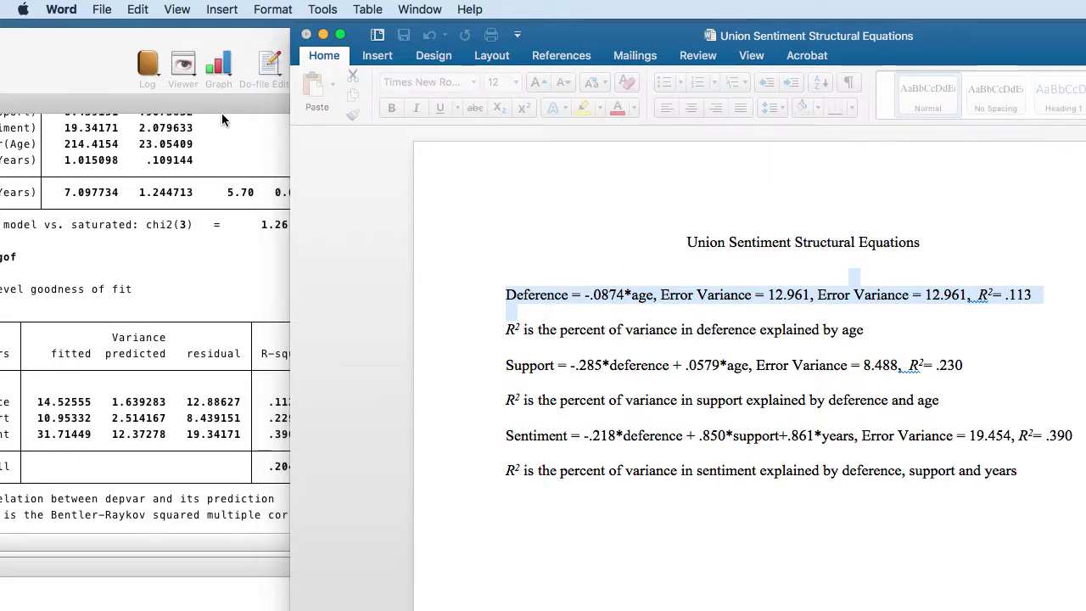
pyautogui.moveTo(248, 34); pyautogui.dragTo(453, 30)
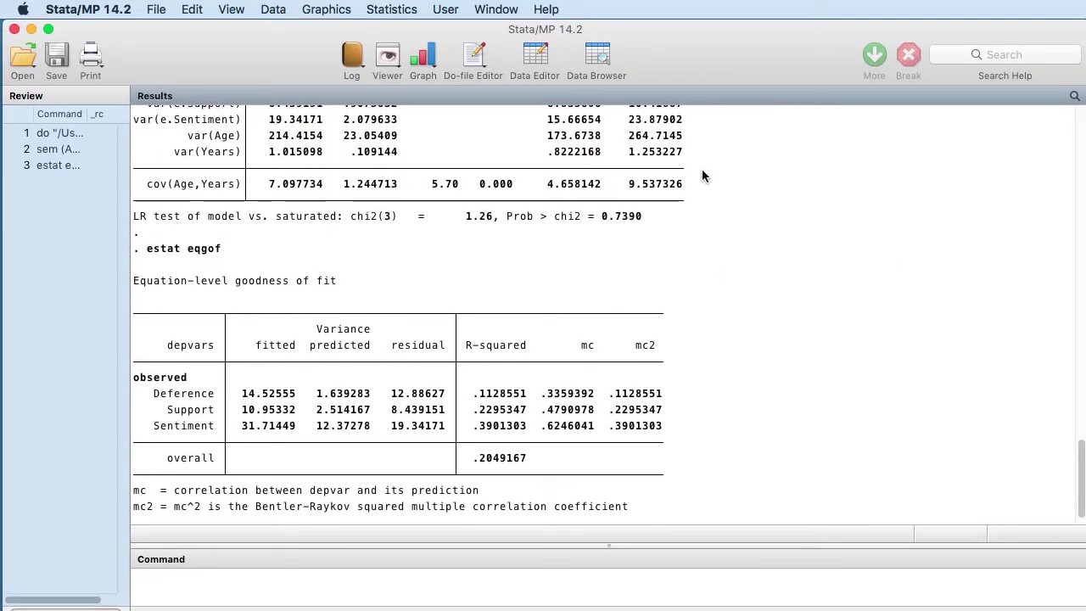
# - Run the overall goodness-of-fit statistics (gof) postestimation report for the model with all statistics displayed
pyautogui.click(405, 10)
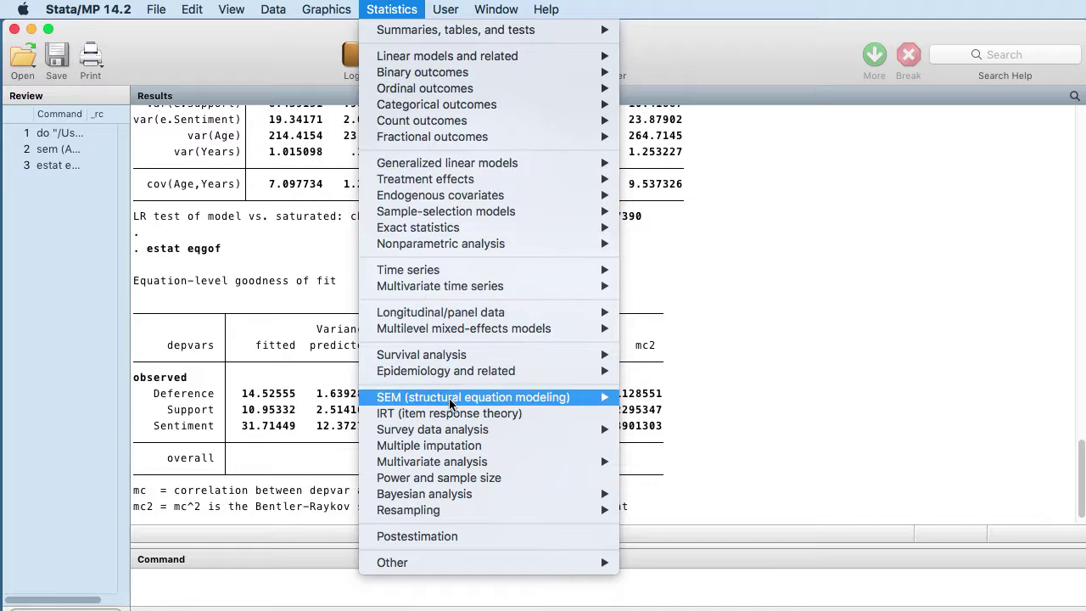
pyautogui.moveTo(452, 404)
pyautogui.moveTo(642, 442)
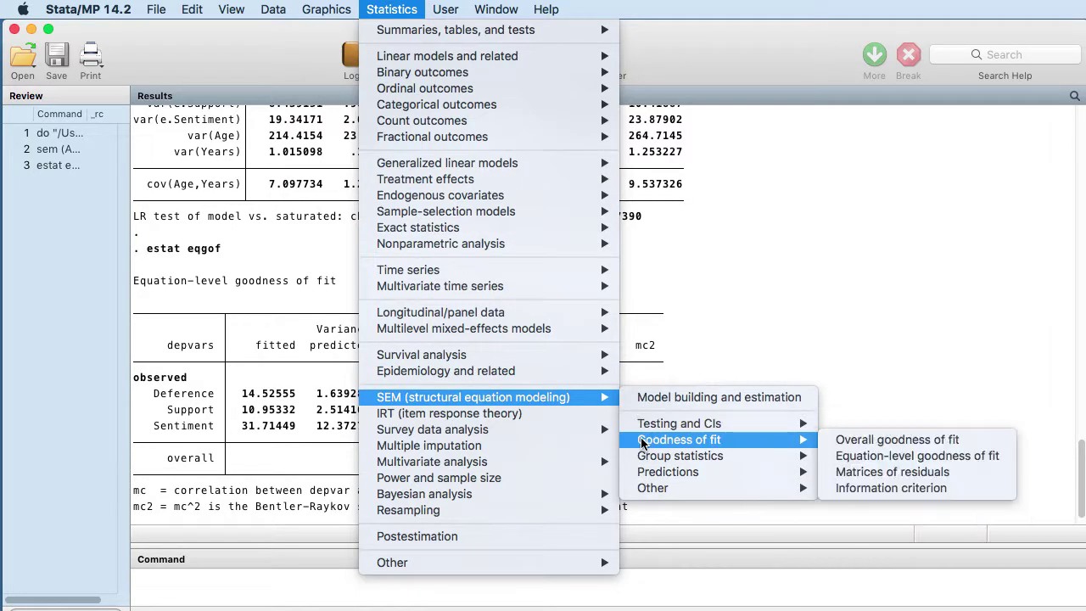
pyautogui.click(851, 445)
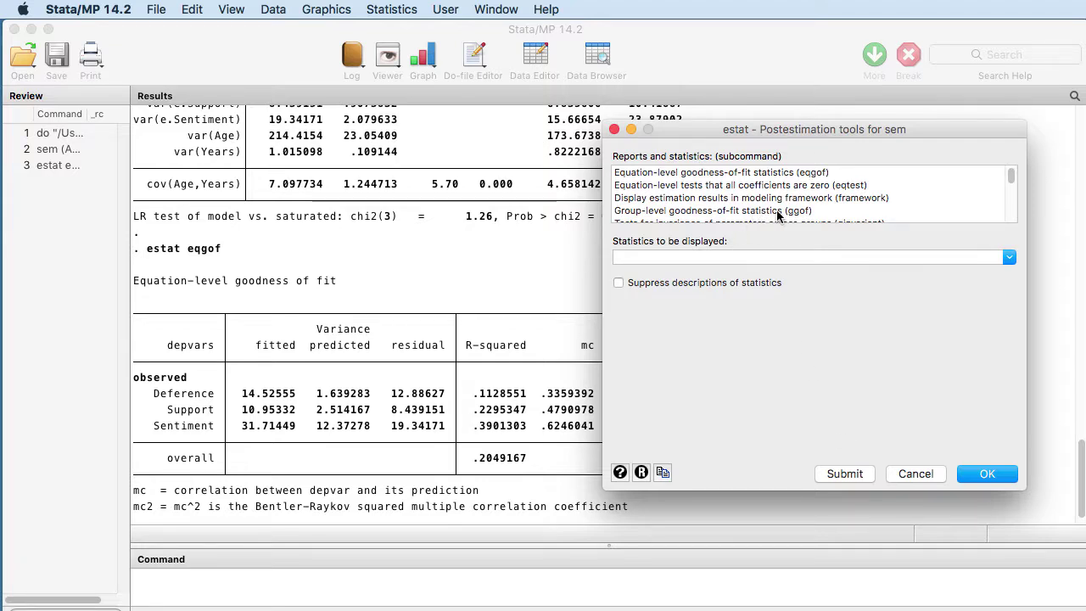
pyautogui.moveTo(1011, 175); pyautogui.dragTo(1012, 188)
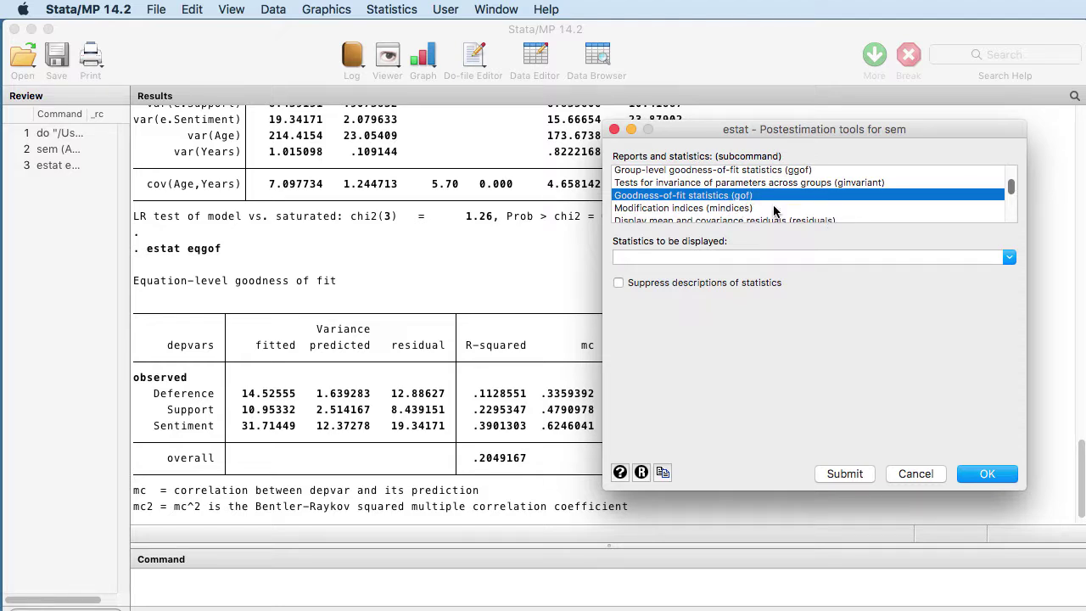
pyautogui.click(1008, 258)
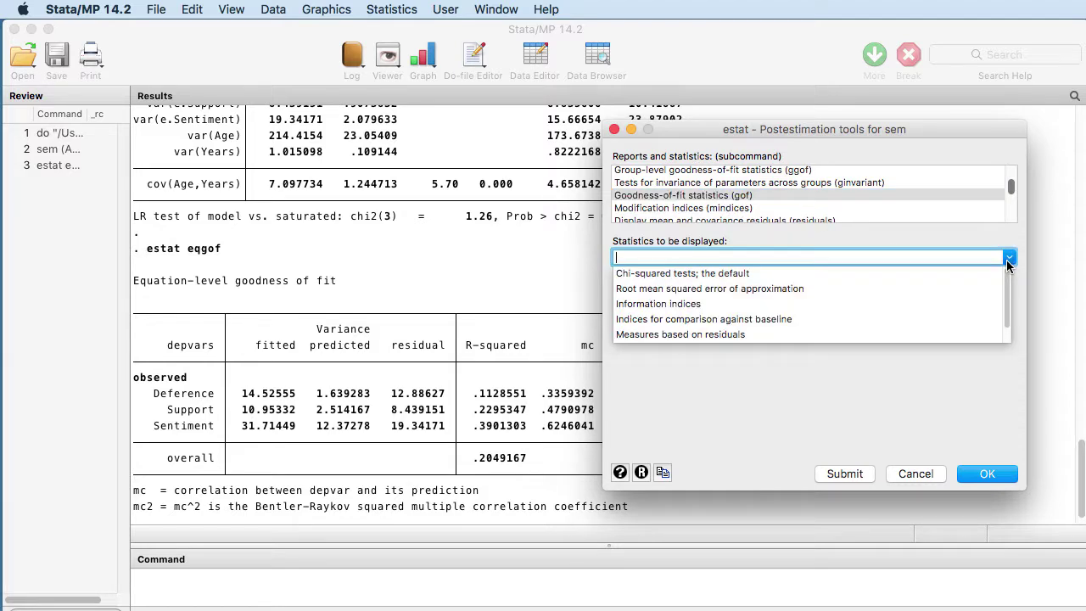
pyautogui.scroll(-1, 841, 298)
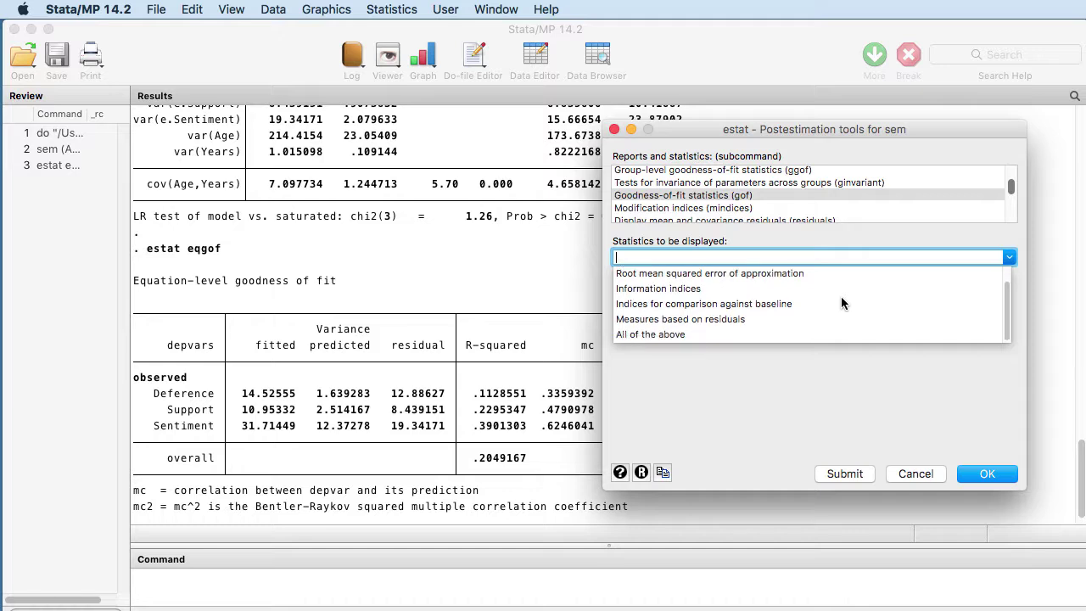
pyautogui.scroll(1, 841, 298)
pyautogui.scroll(-1, 841, 298)
pyautogui.click(676, 336)
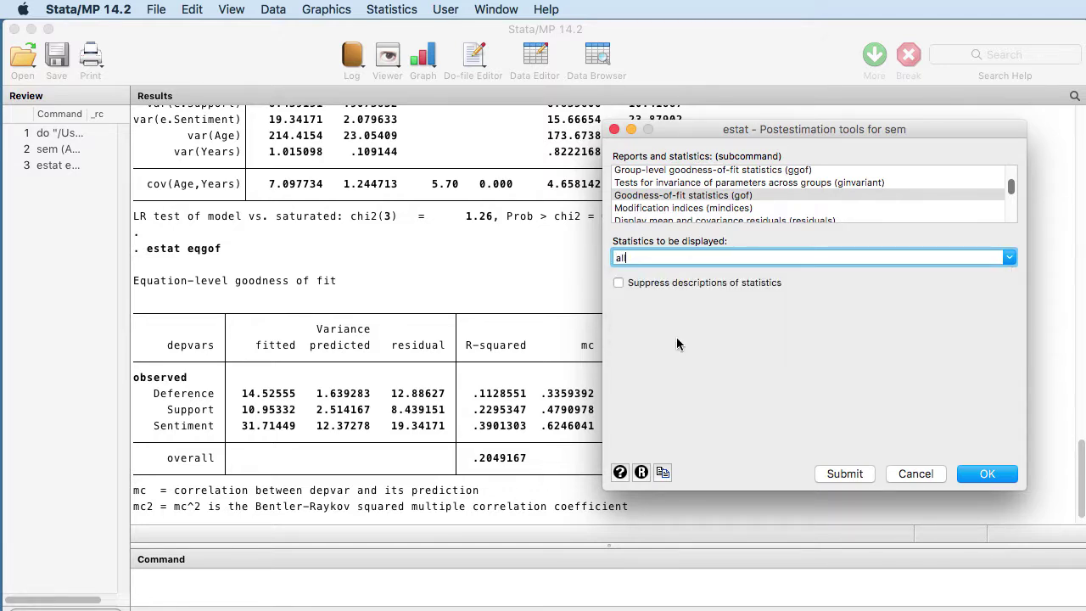
pyautogui.click(852, 475)
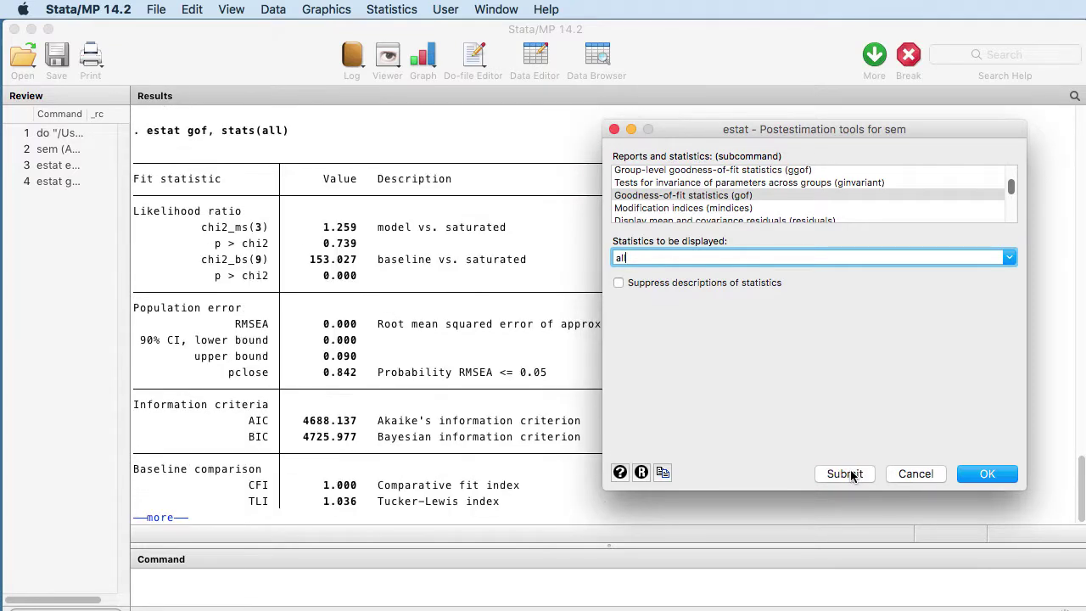
# - Close the postestimation dialog, show the remaining goodness-of-fit output, and enlarge the results area to fit the whole table
pyautogui.click(906, 472)
pyautogui.click(156, 516)
pyautogui.scroll(3, 735, 395)
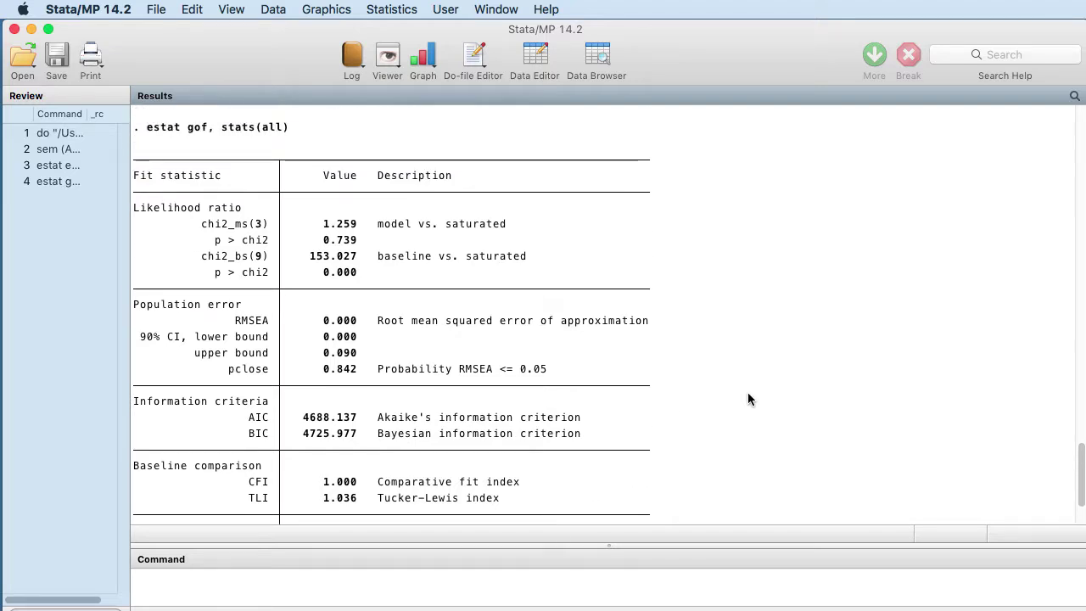
pyautogui.scroll(-1, 742, 404)
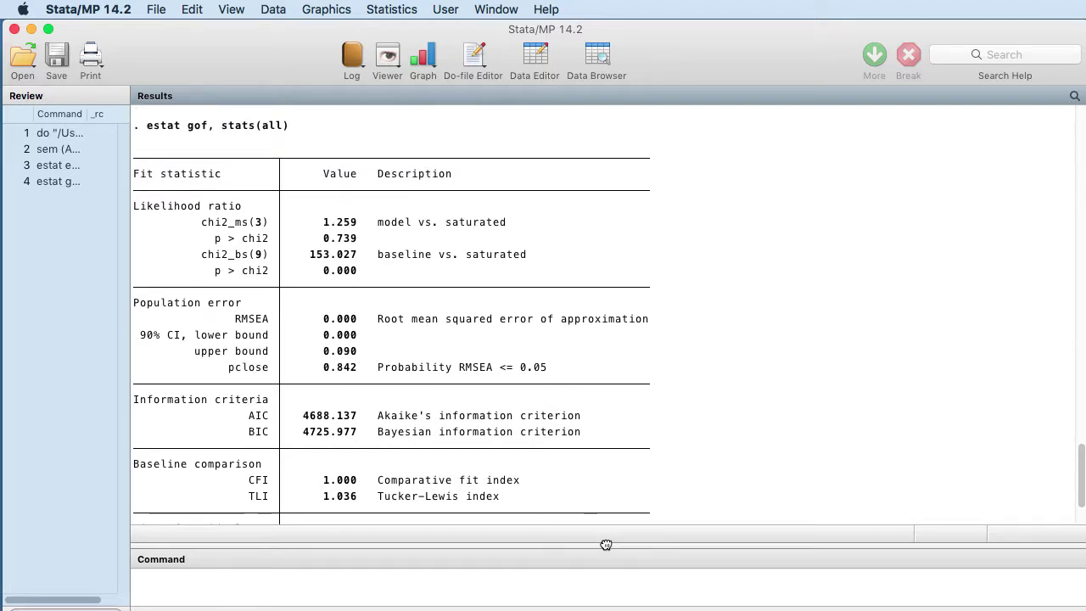
pyautogui.moveTo(605, 545); pyautogui.dragTo(606, 566)
pyautogui.scroll(1, 789, 422)
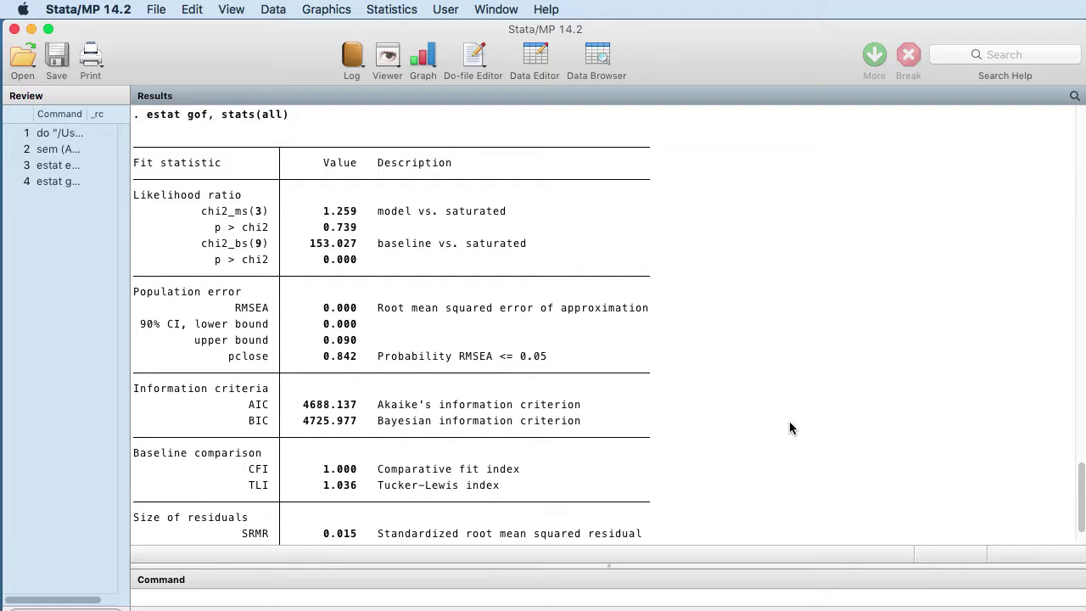
# - Examine the RMSEA and its 90% confidence bounds in the overall goodness-of-fit table
pyautogui.scroll(1, 790, 422)
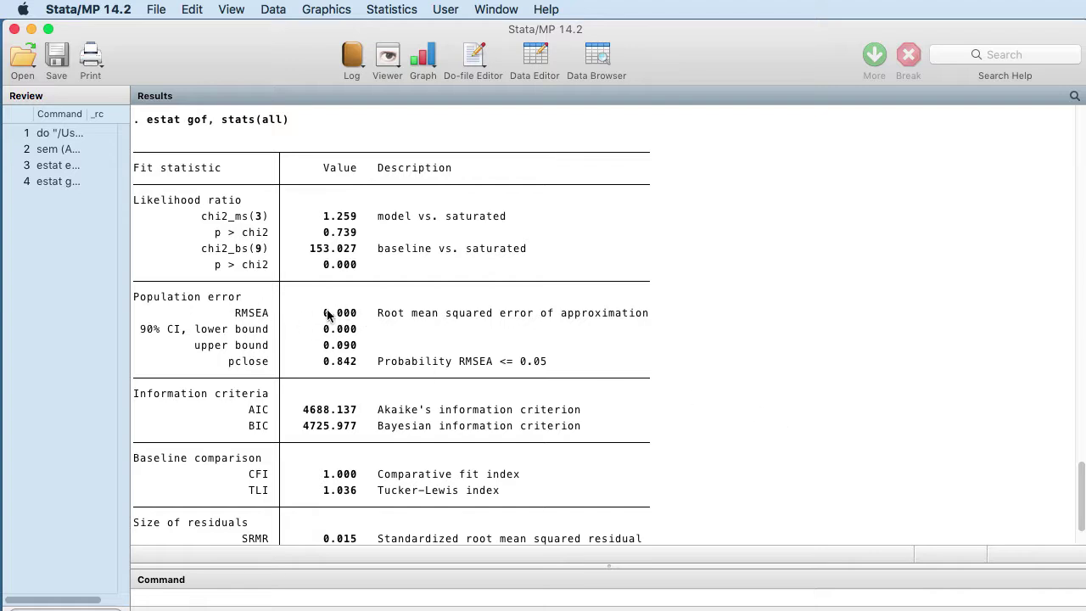
pyautogui.moveTo(236, 311); pyautogui.dragTo(259, 314)
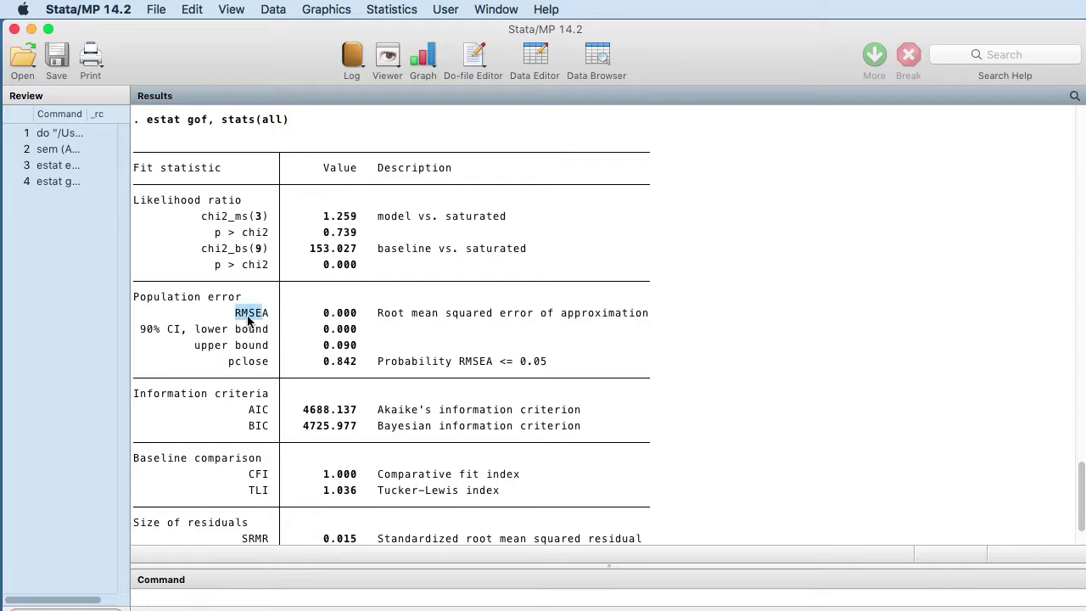
pyautogui.click(327, 326)
# - Return to the structural coefficient estimates in the results and place the SEM Builder path diagram beside them for comparison
pyautogui.moveTo(1079, 64); pyautogui.dragTo(278, 33)
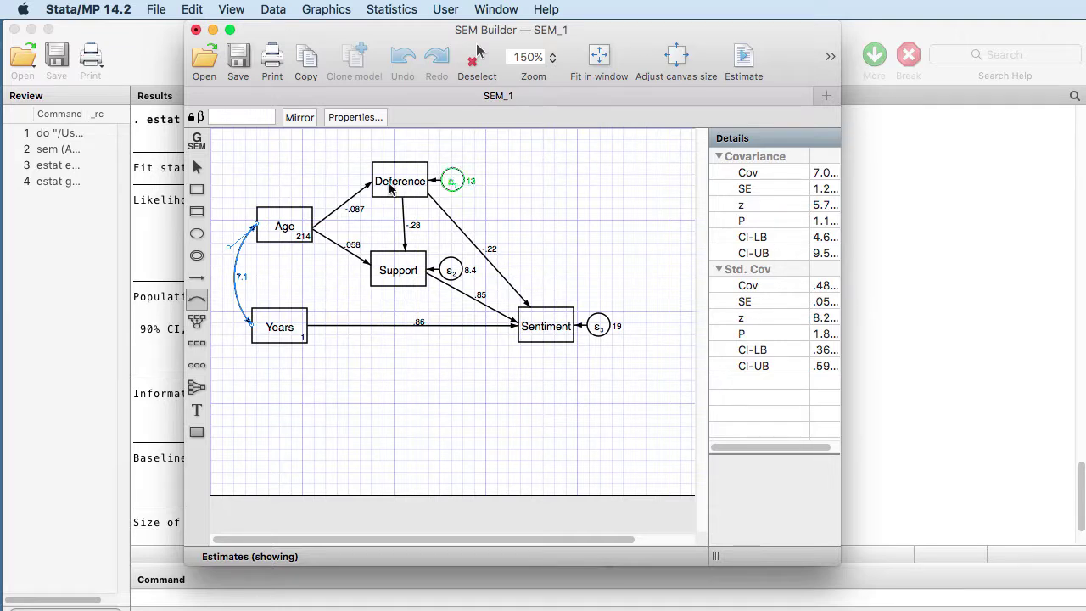
pyautogui.moveTo(322, 36); pyautogui.dragTo(766, 141)
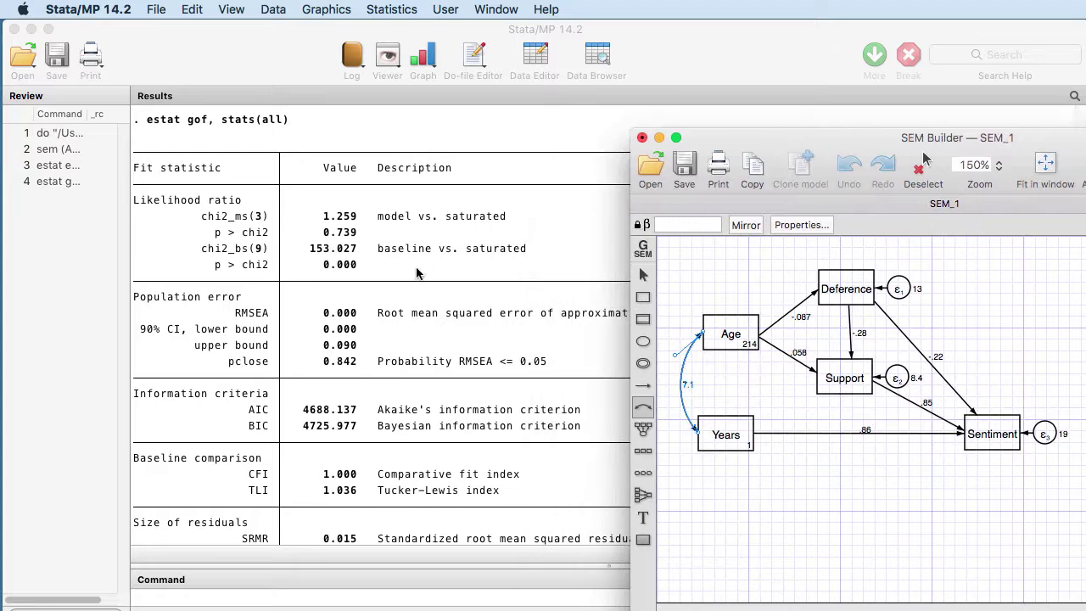
pyautogui.click(417, 272)
pyautogui.scroll(15, 417, 273)
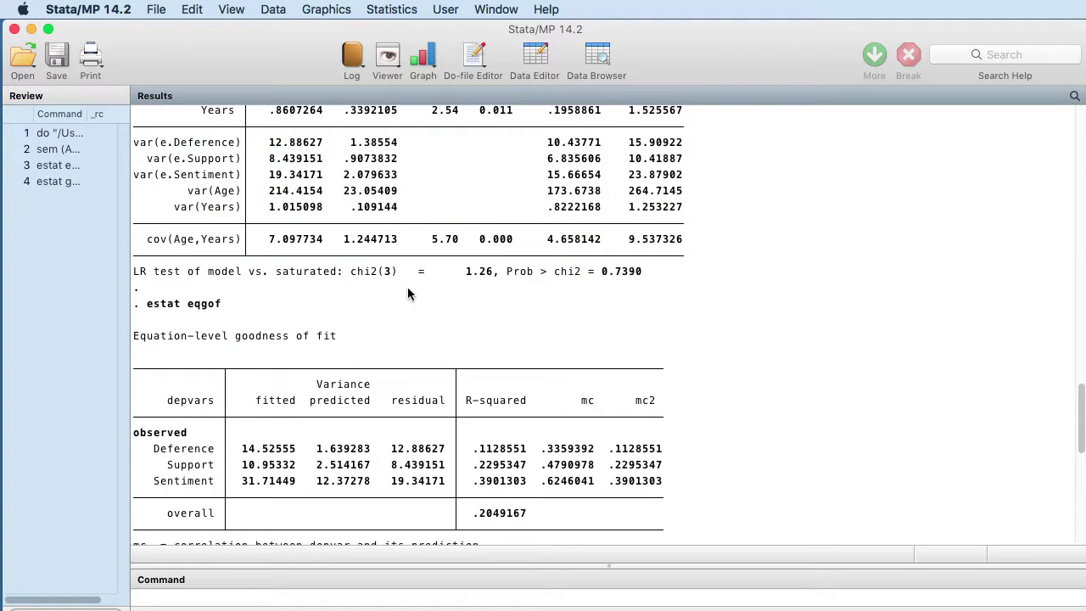
pyautogui.scroll(5, 403, 290)
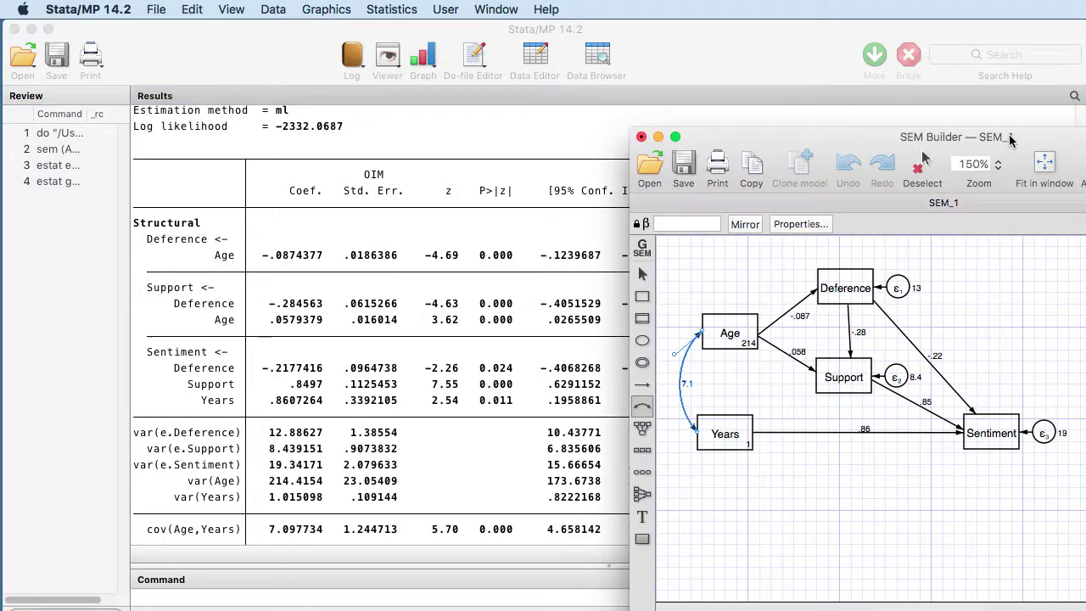
pyautogui.moveTo(1010, 134); pyautogui.dragTo(811, 58)
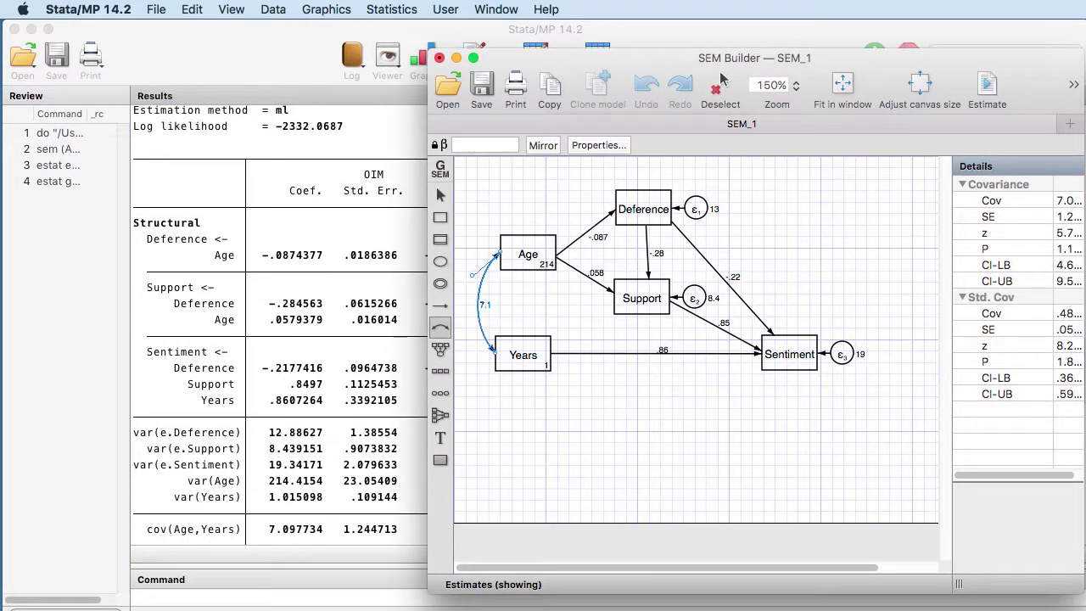
pyautogui.moveTo(859, 59); pyautogui.dragTo(823, 51)
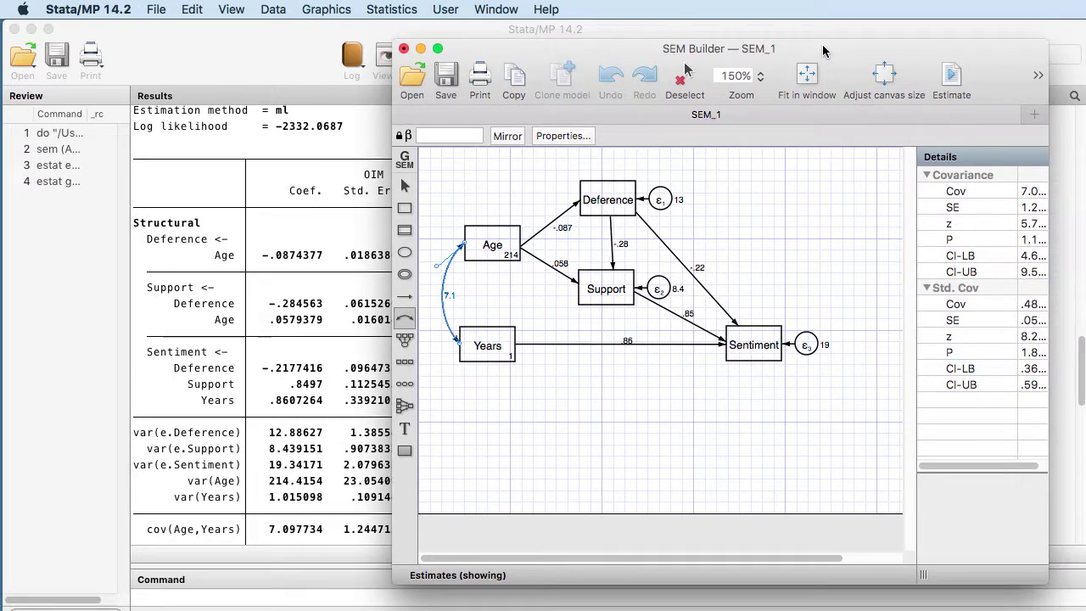